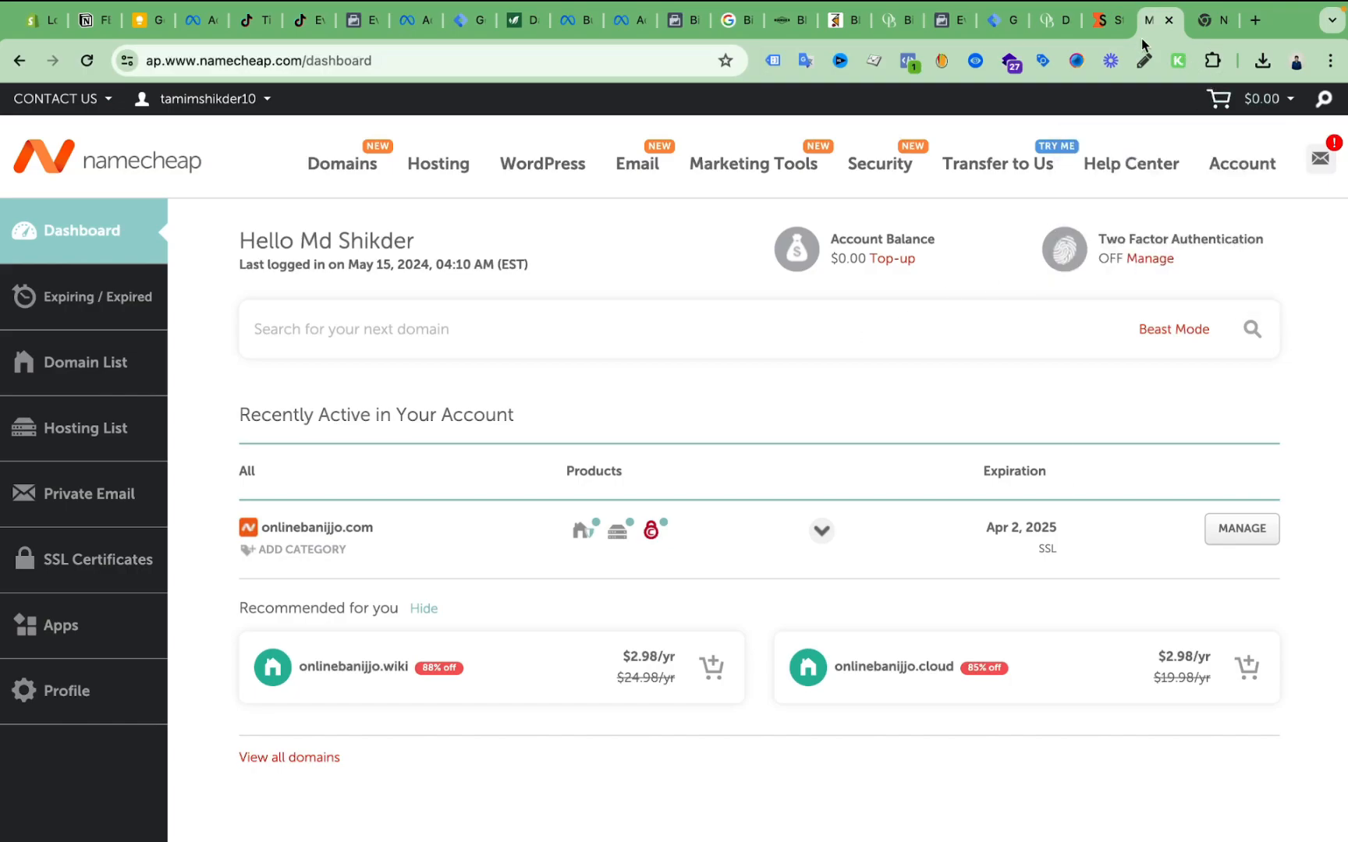
Step: Switch to Stape, review the DNS record for the sagor.onlinebanijjo.com tagging server domain and copy its CNAME value in.stape.io
click(1101, 21)
scroll(478, 310, down, 2)
scroll(478, 311, down, 8)
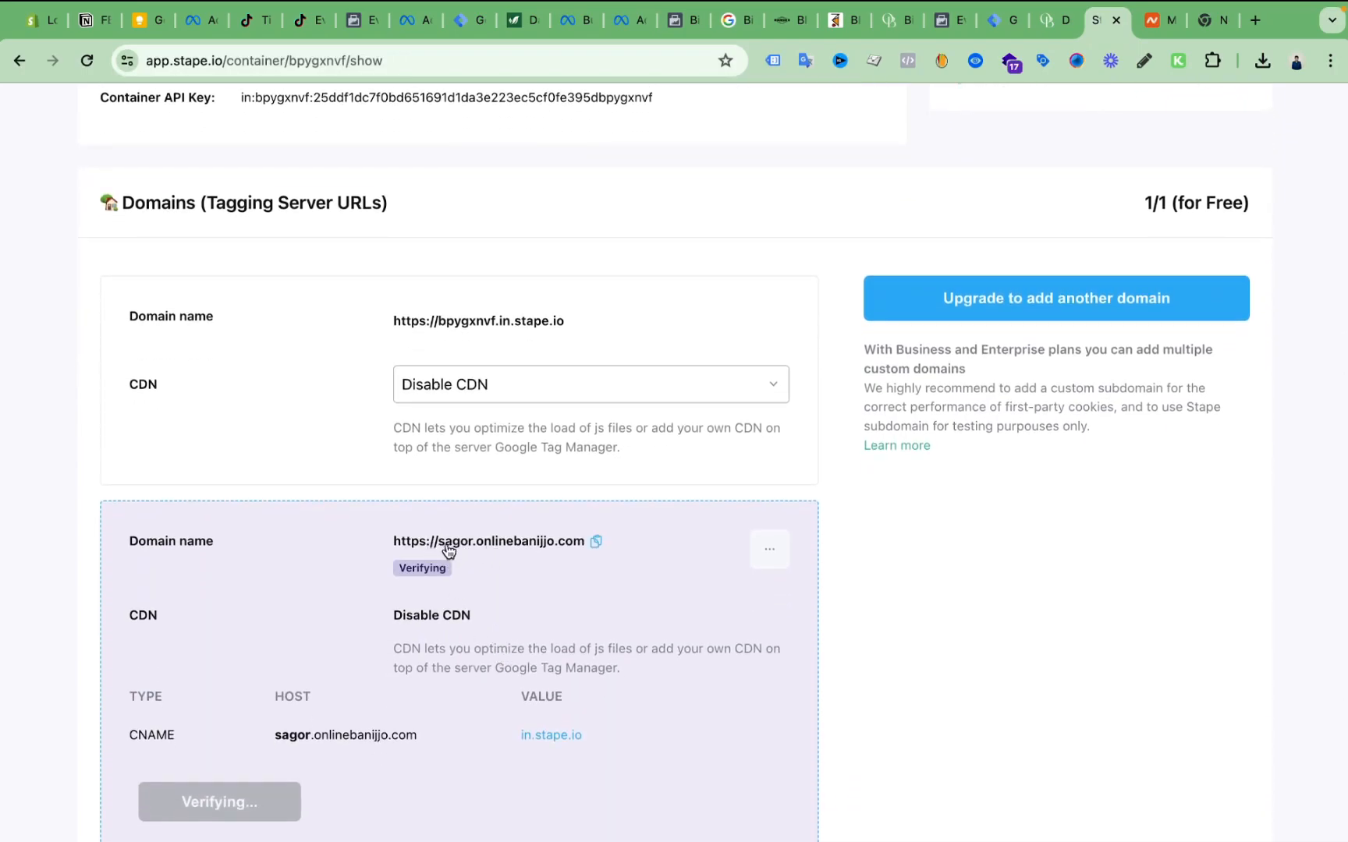
scroll(543, 558, down, 2)
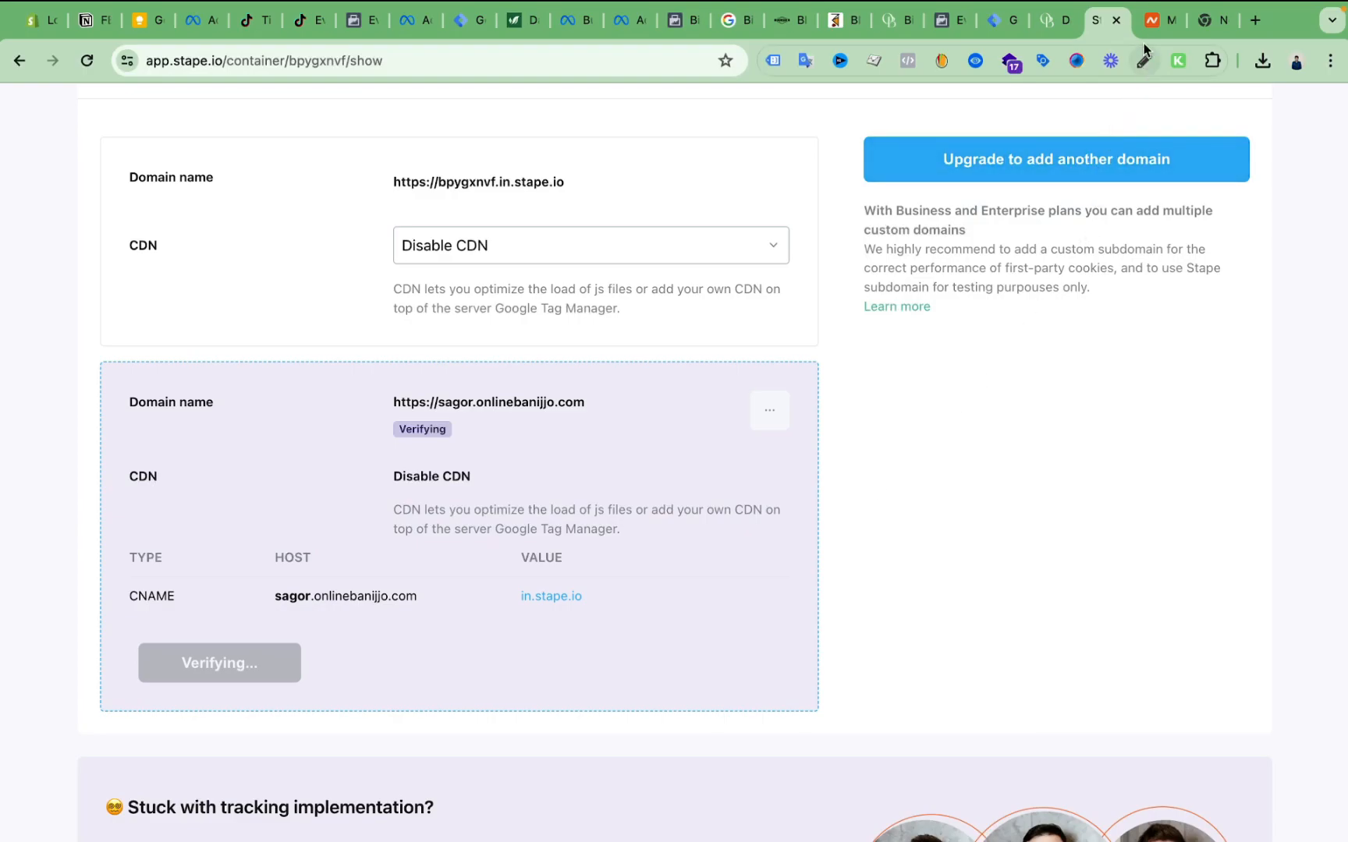
click(1155, 22)
click(1102, 21)
scroll(632, 361, up, 10)
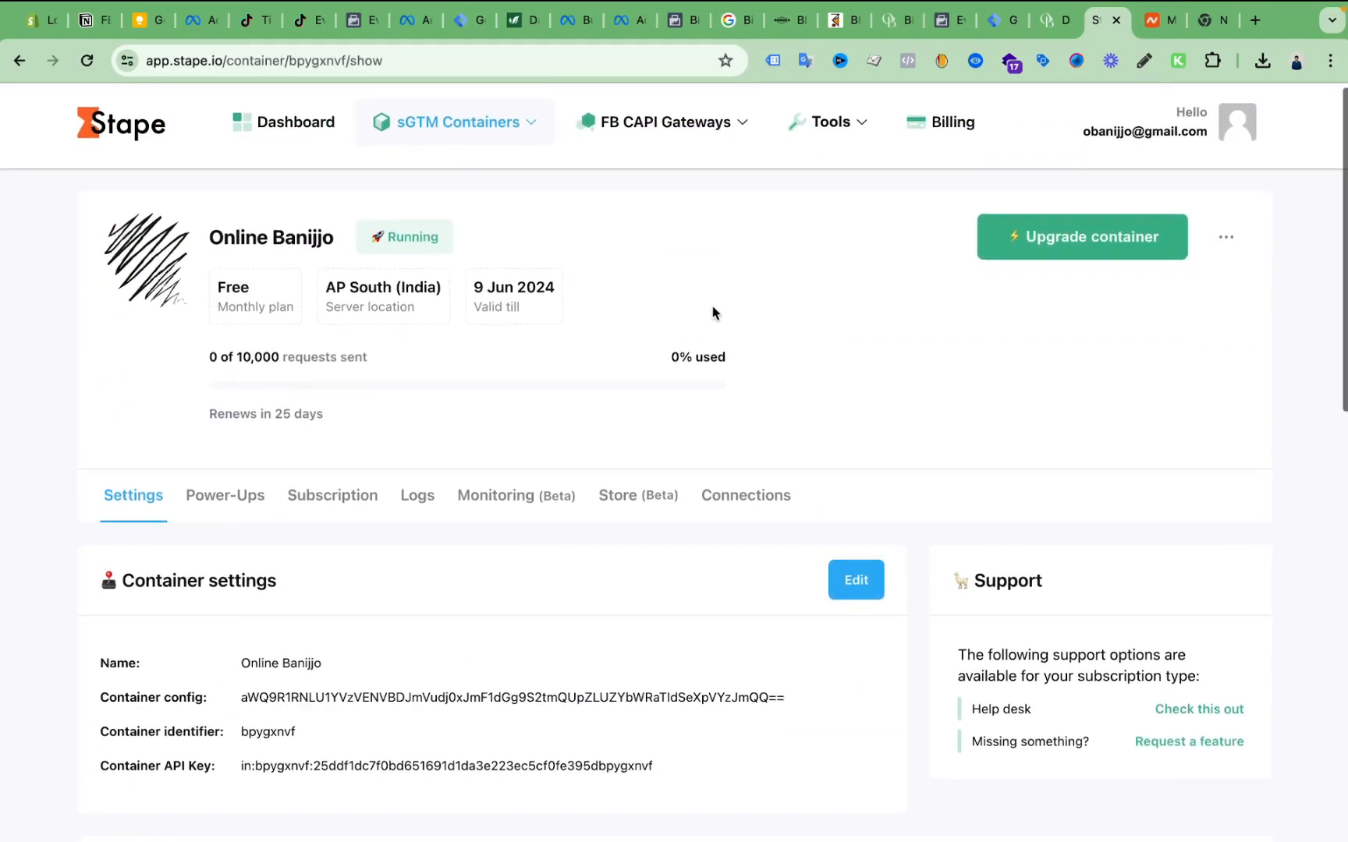
scroll(713, 309, down, 10)
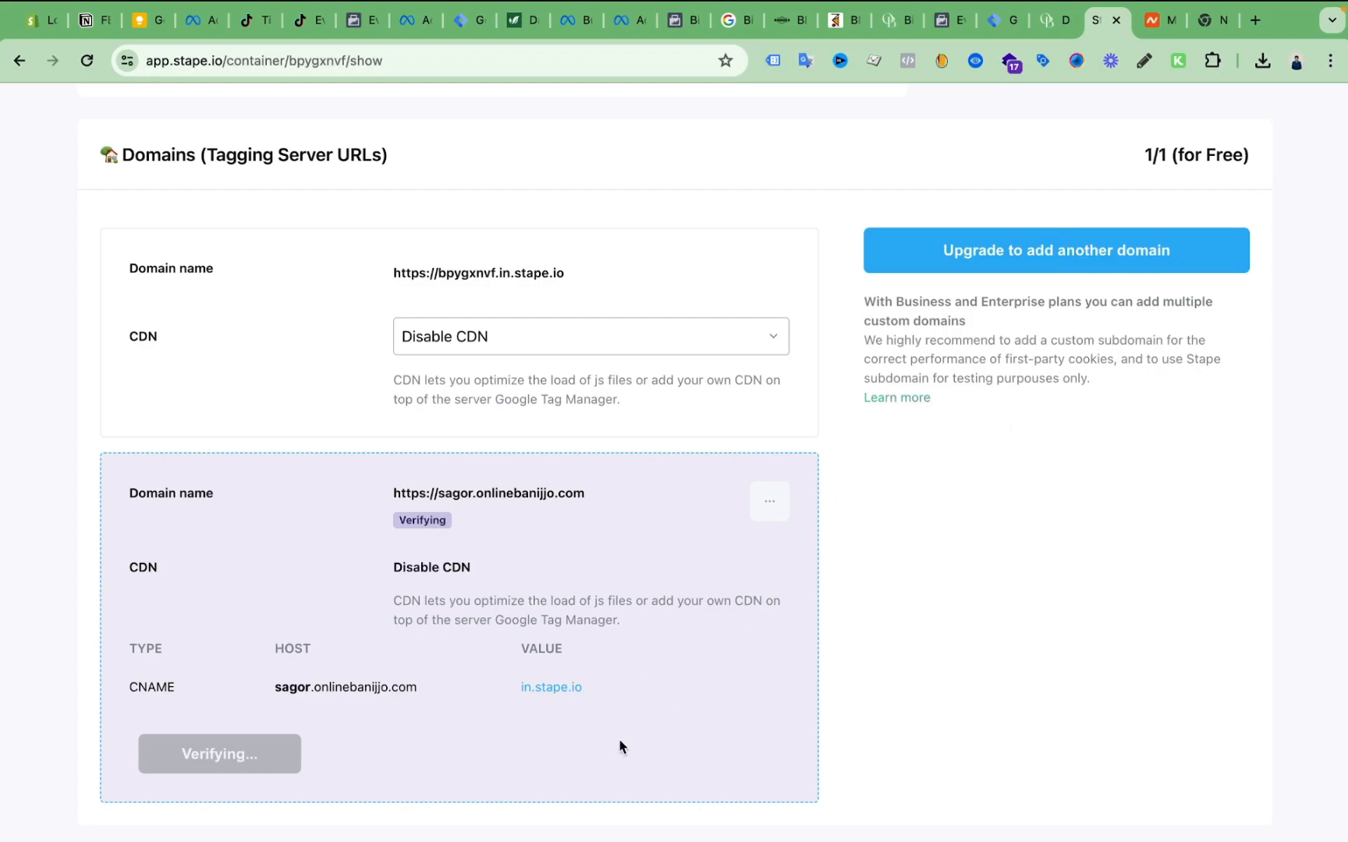
click(593, 688)
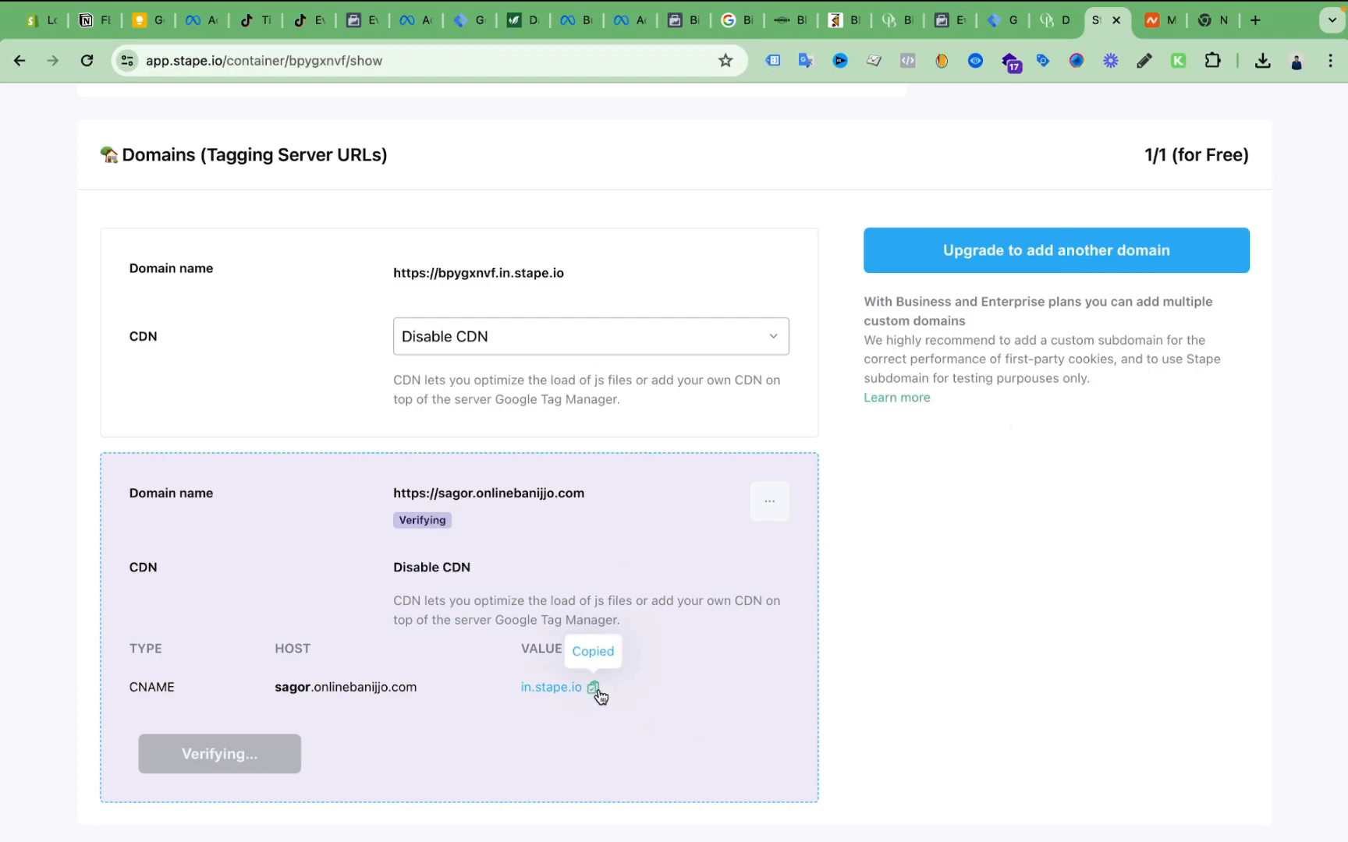
Step: Switch to Namecheap and open the management page of the domain onlinebanijjo.com
click(1151, 24)
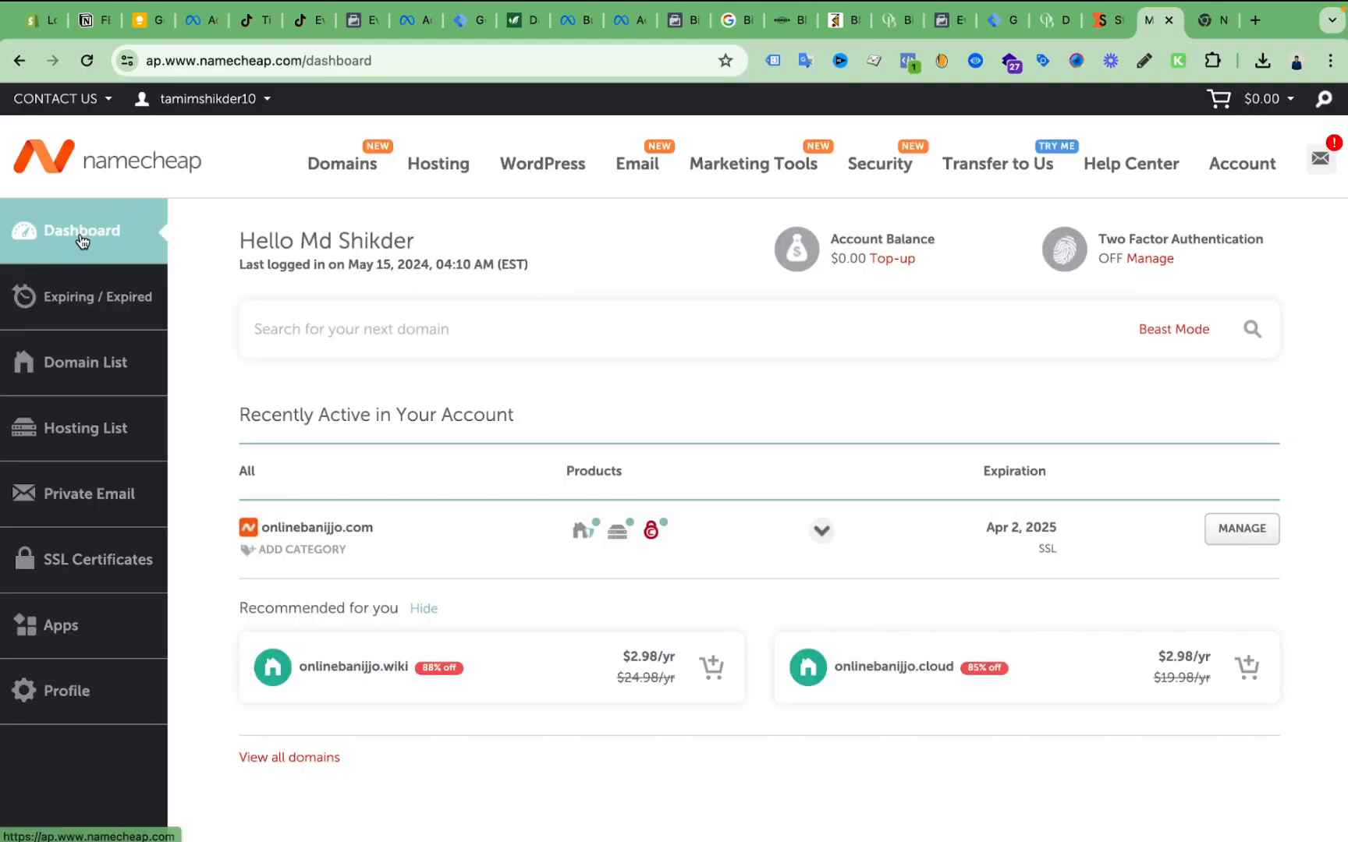
click(93, 365)
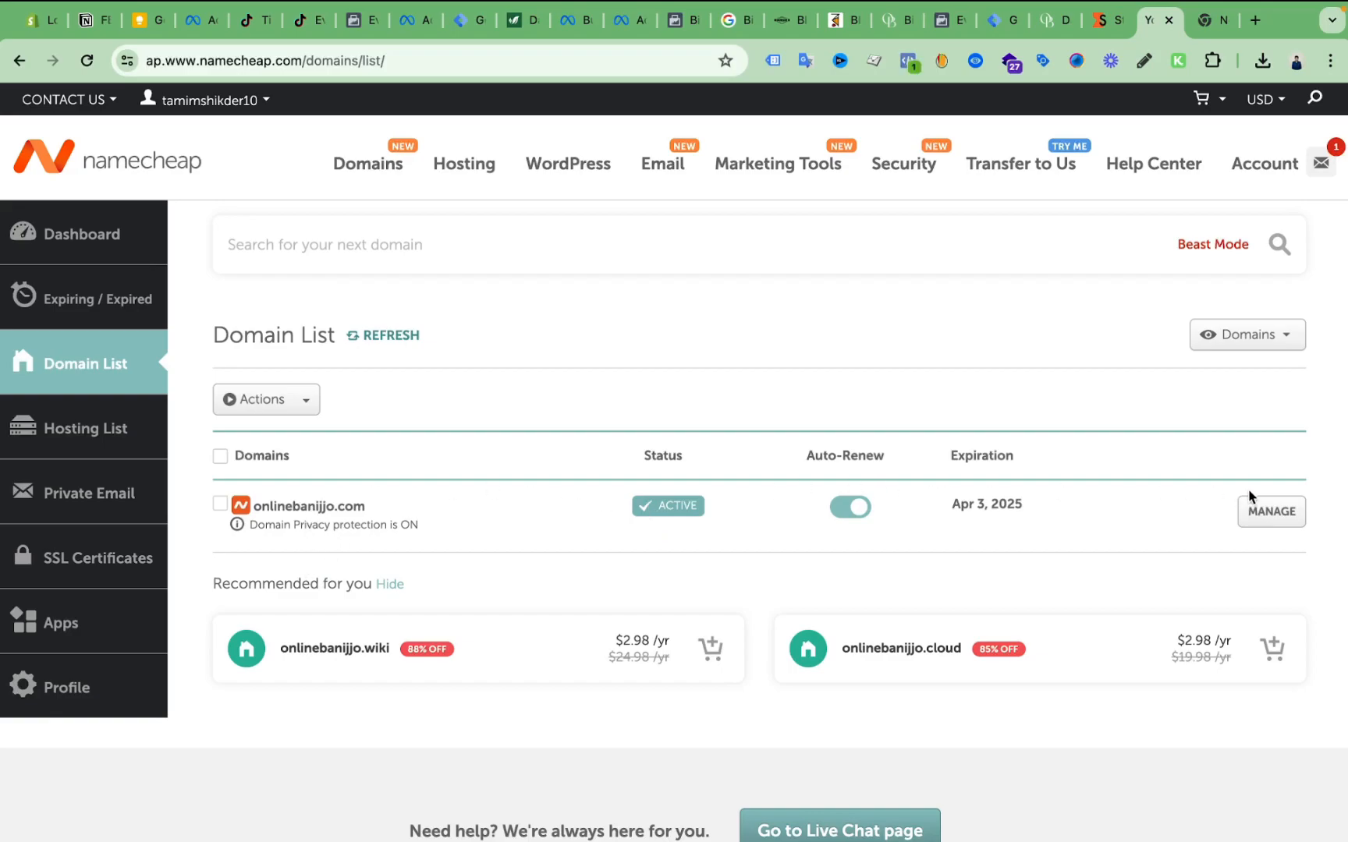
click(1279, 514)
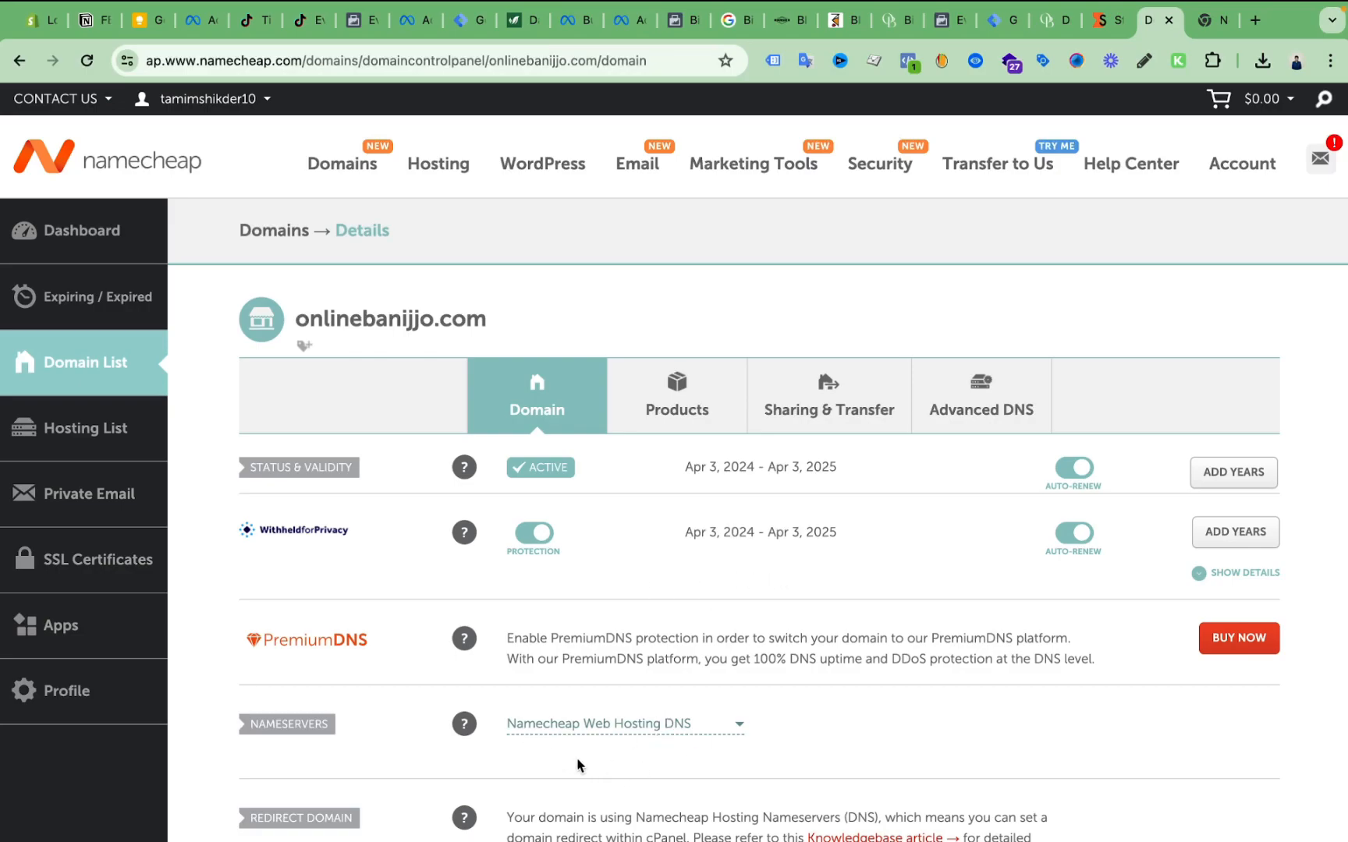
Step: Check the nameserver options and the Advanced DNS settings of onlinebanijjo.com
click(648, 729)
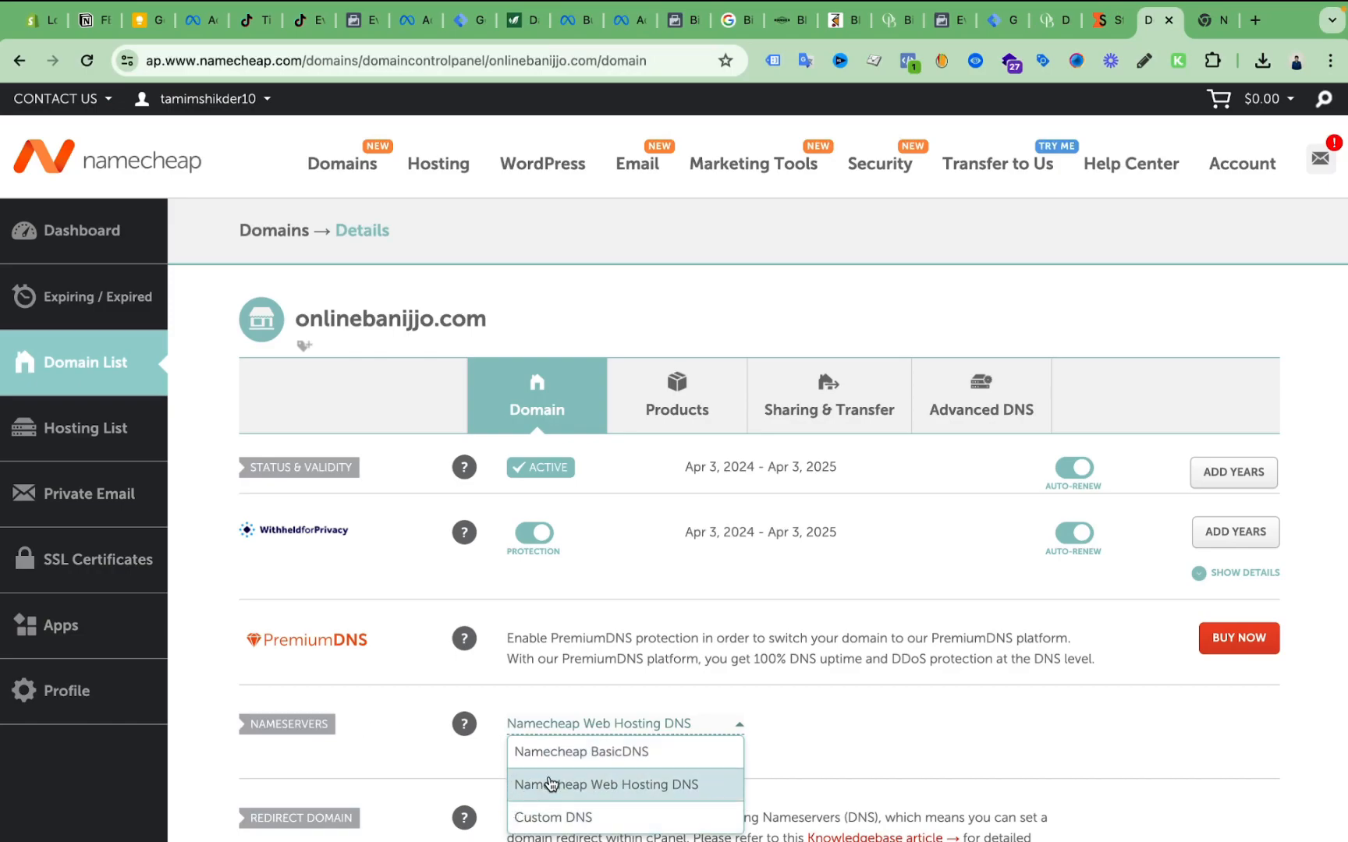
click(865, 735)
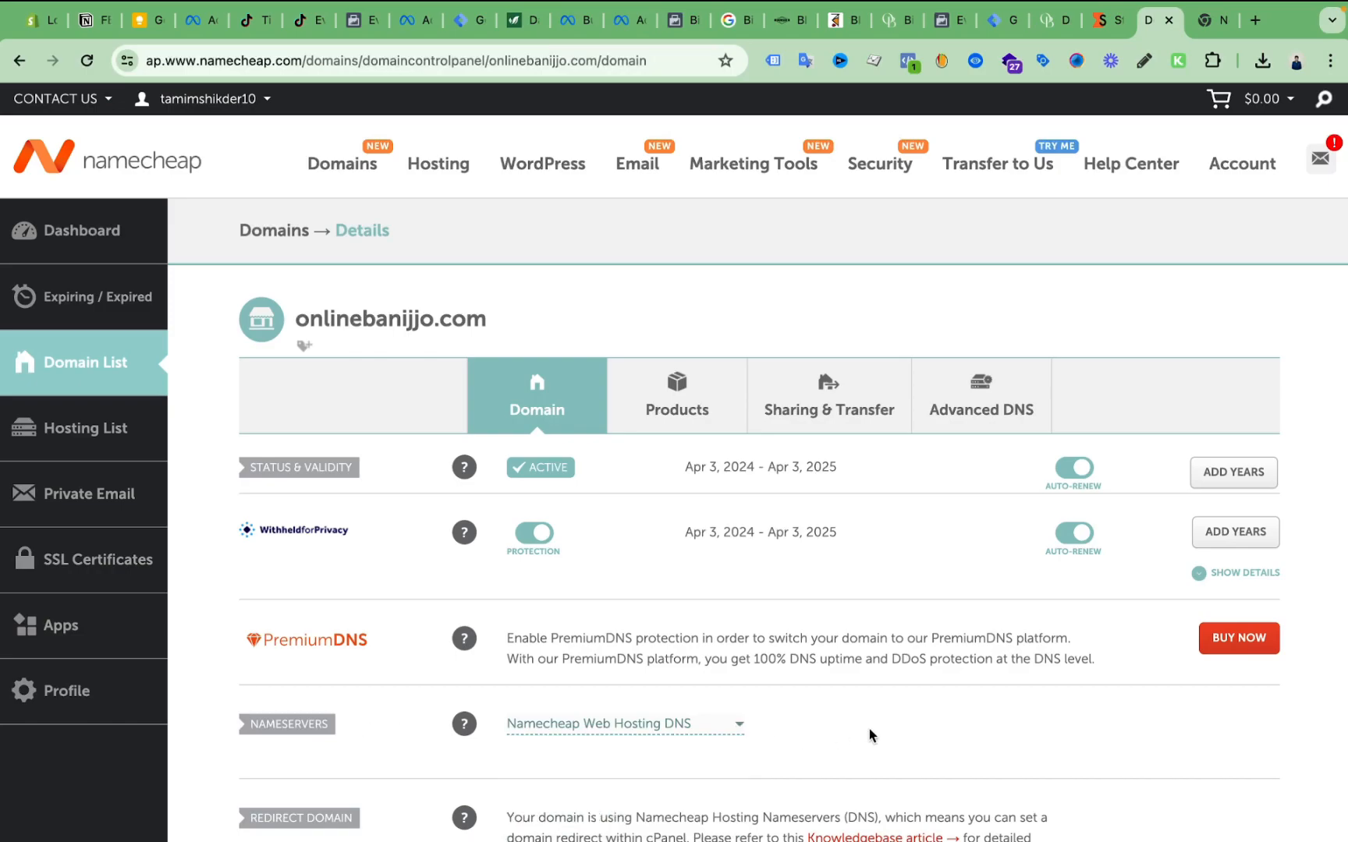
click(974, 415)
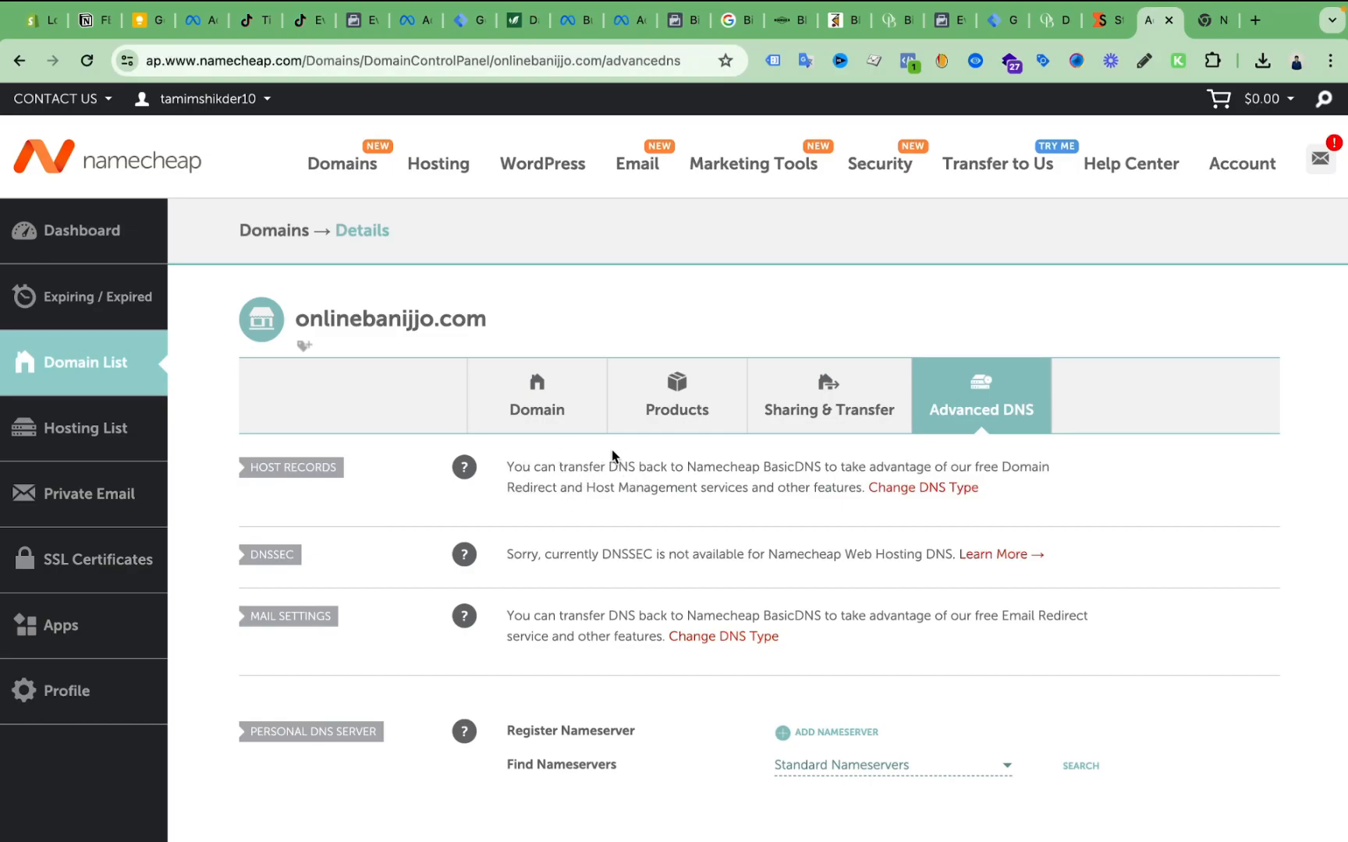
click(538, 417)
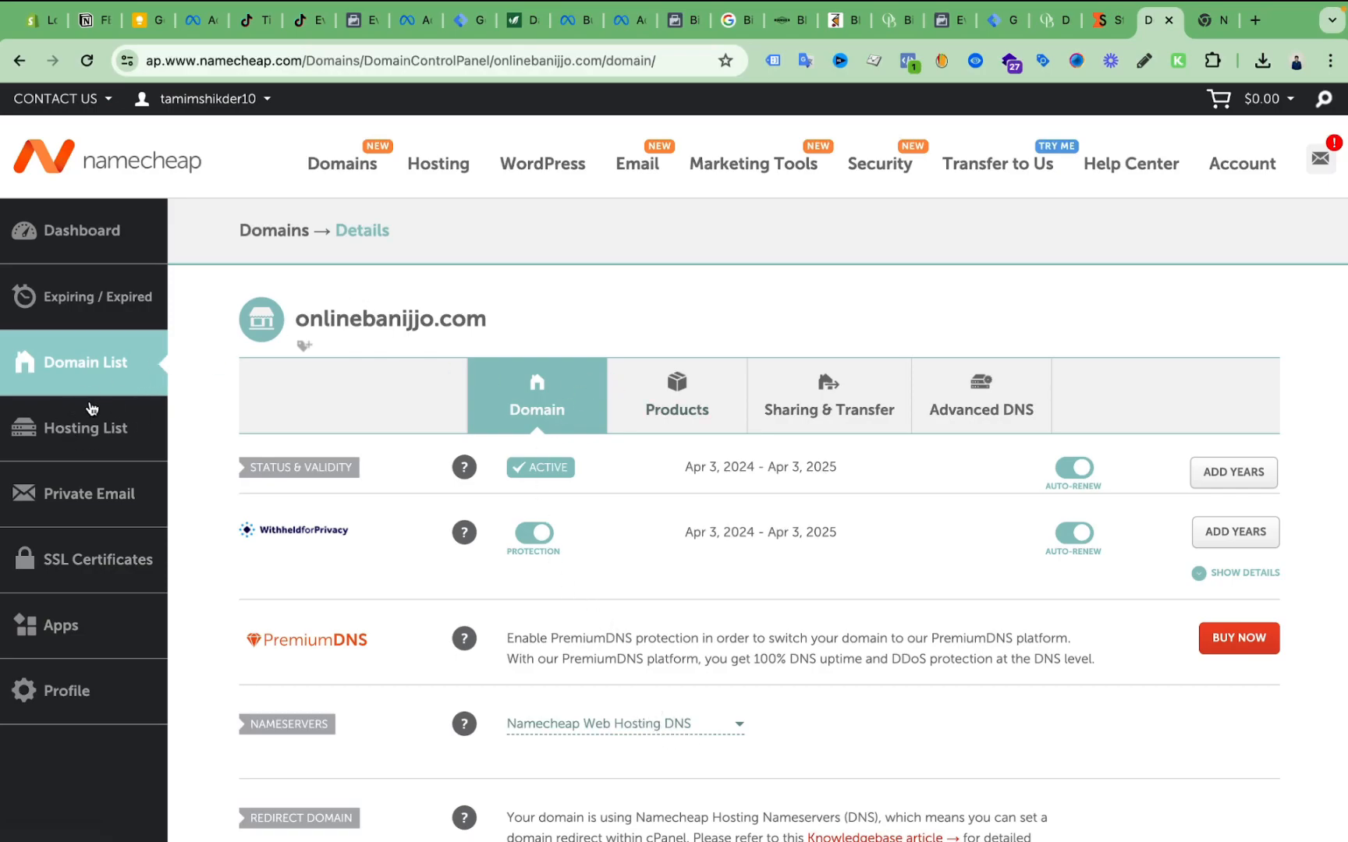
Step: Open cPanel for the onlinebanijjo.com hosting subscription and find and open its Zone Editor
click(71, 437)
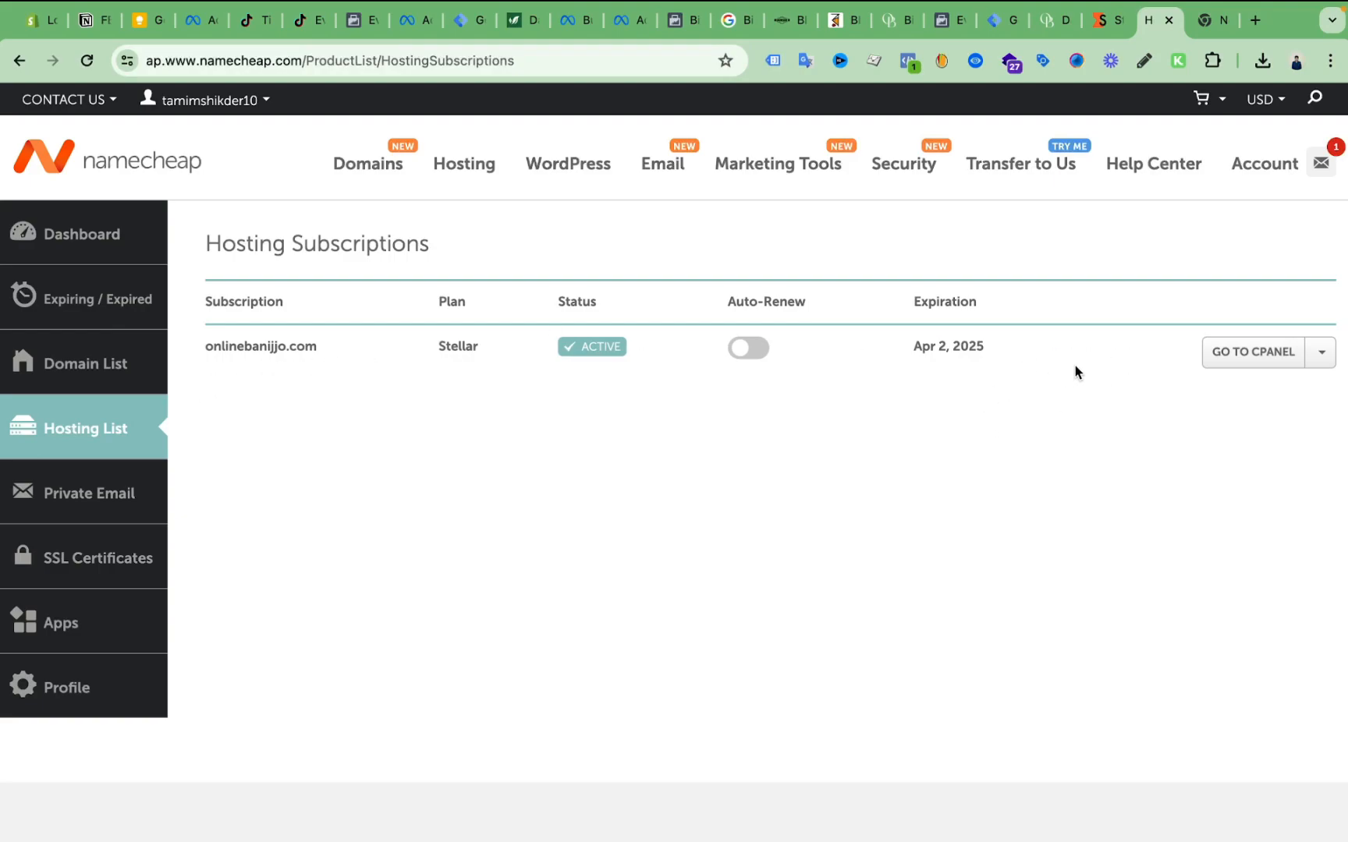
click(1257, 355)
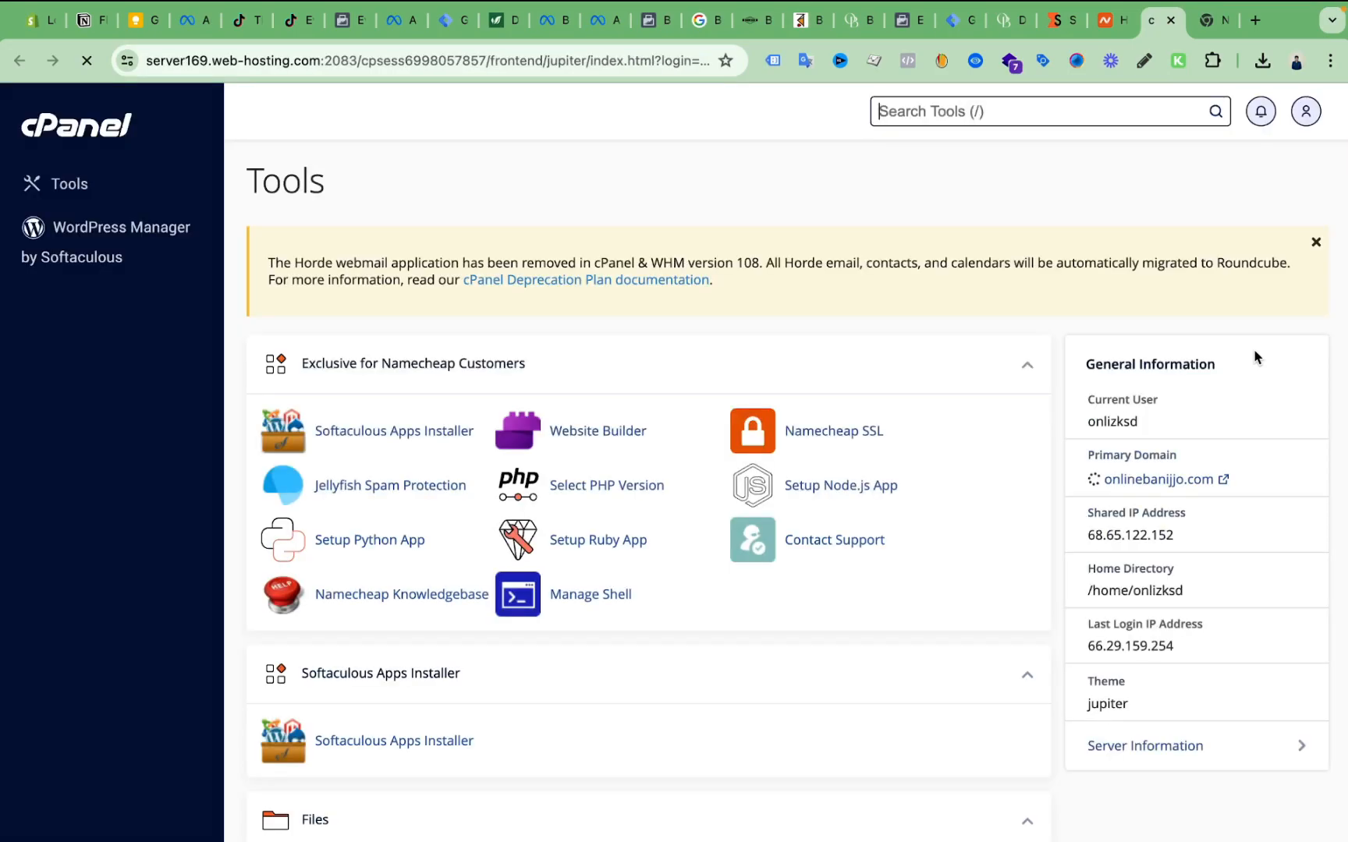
scroll(835, 397, down, 10)
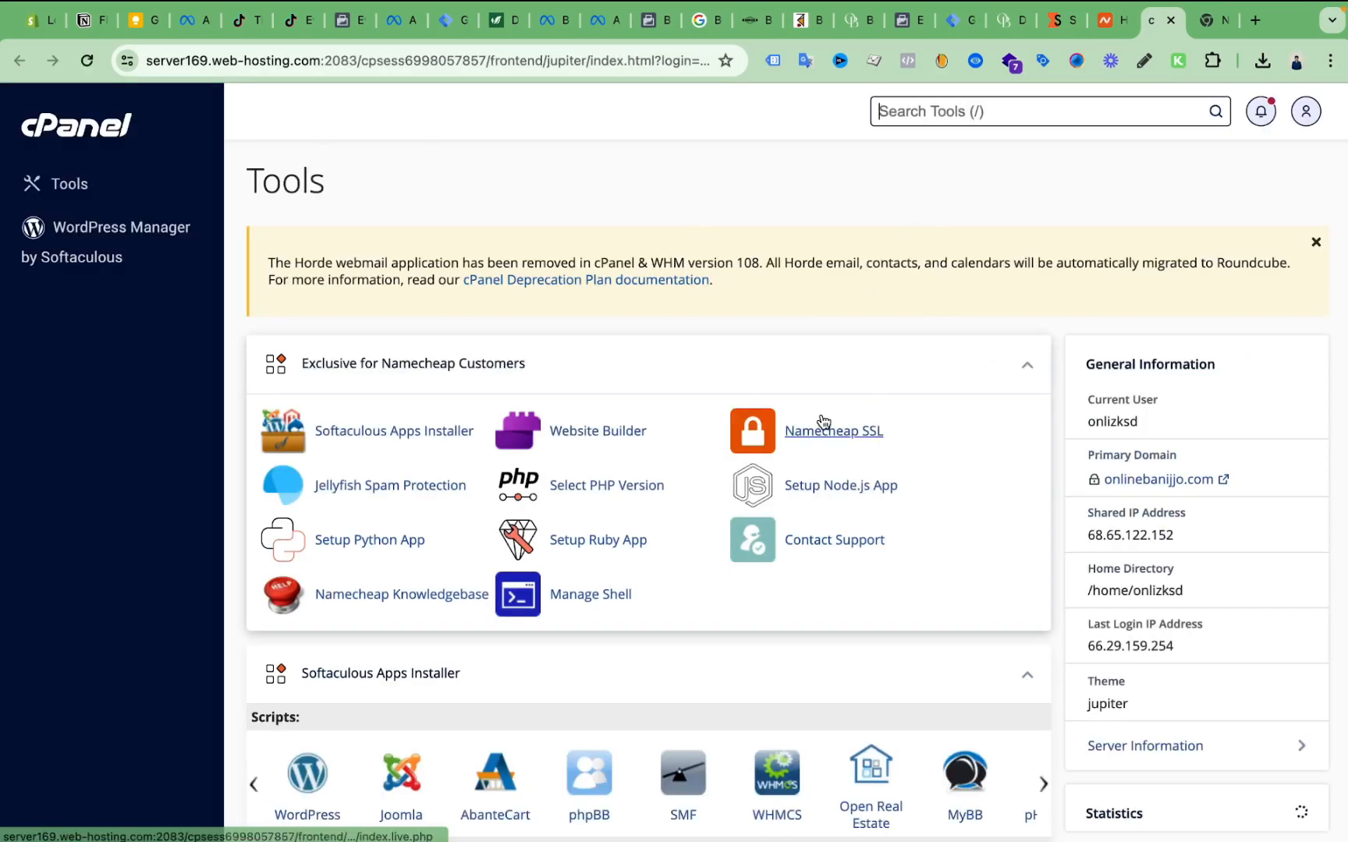
scroll(817, 388, down, 9)
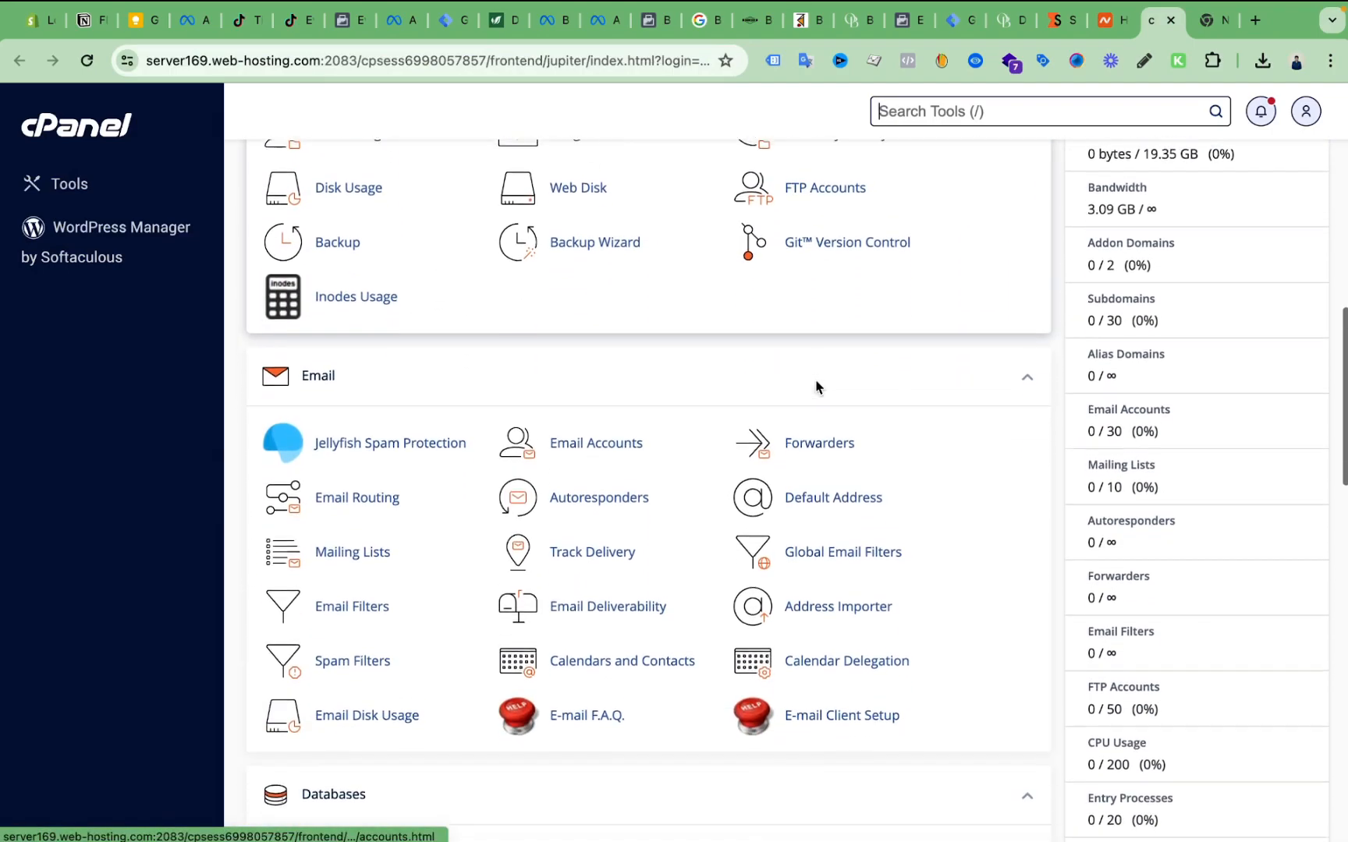
scroll(817, 387, down, 4)
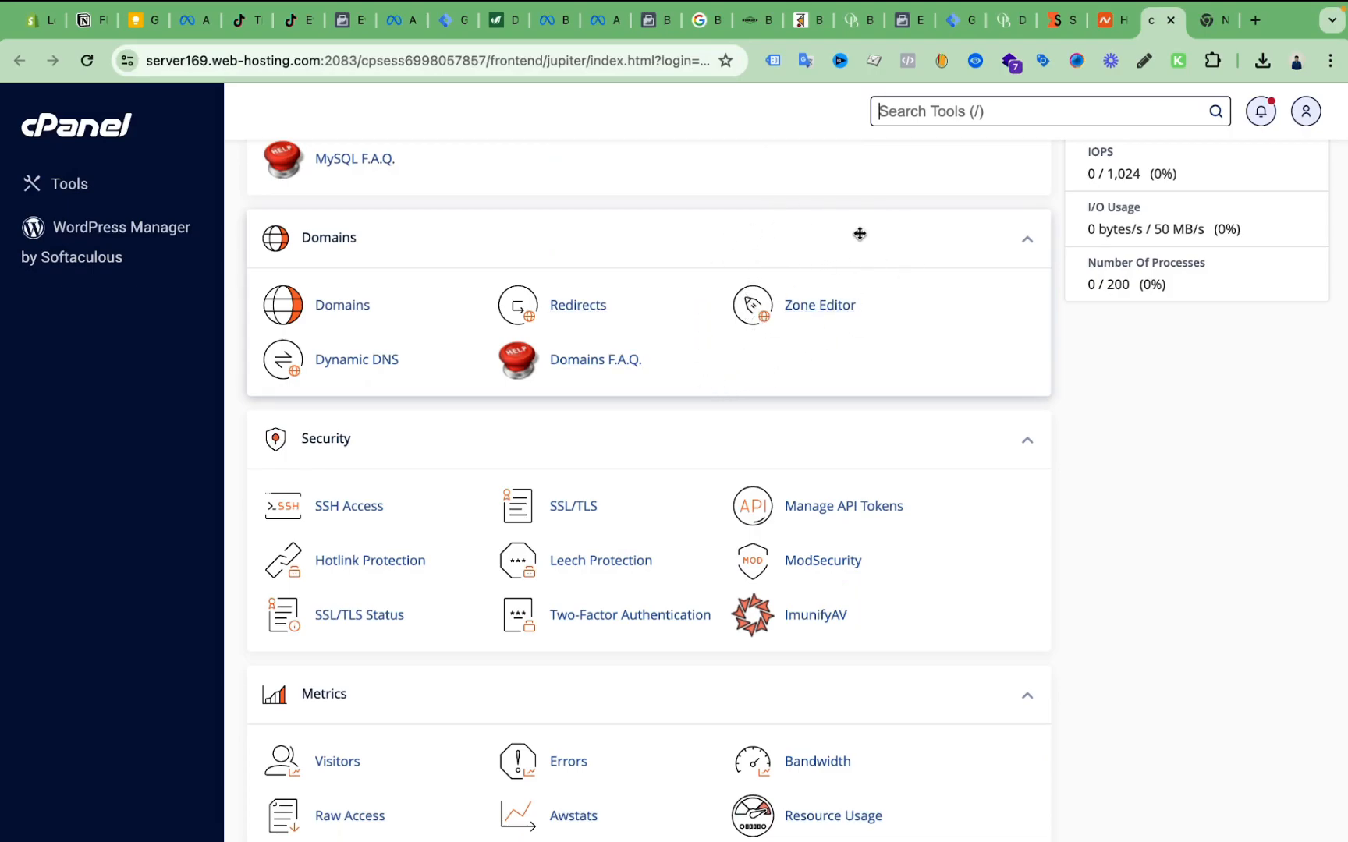
click(944, 111)
text(zoo)
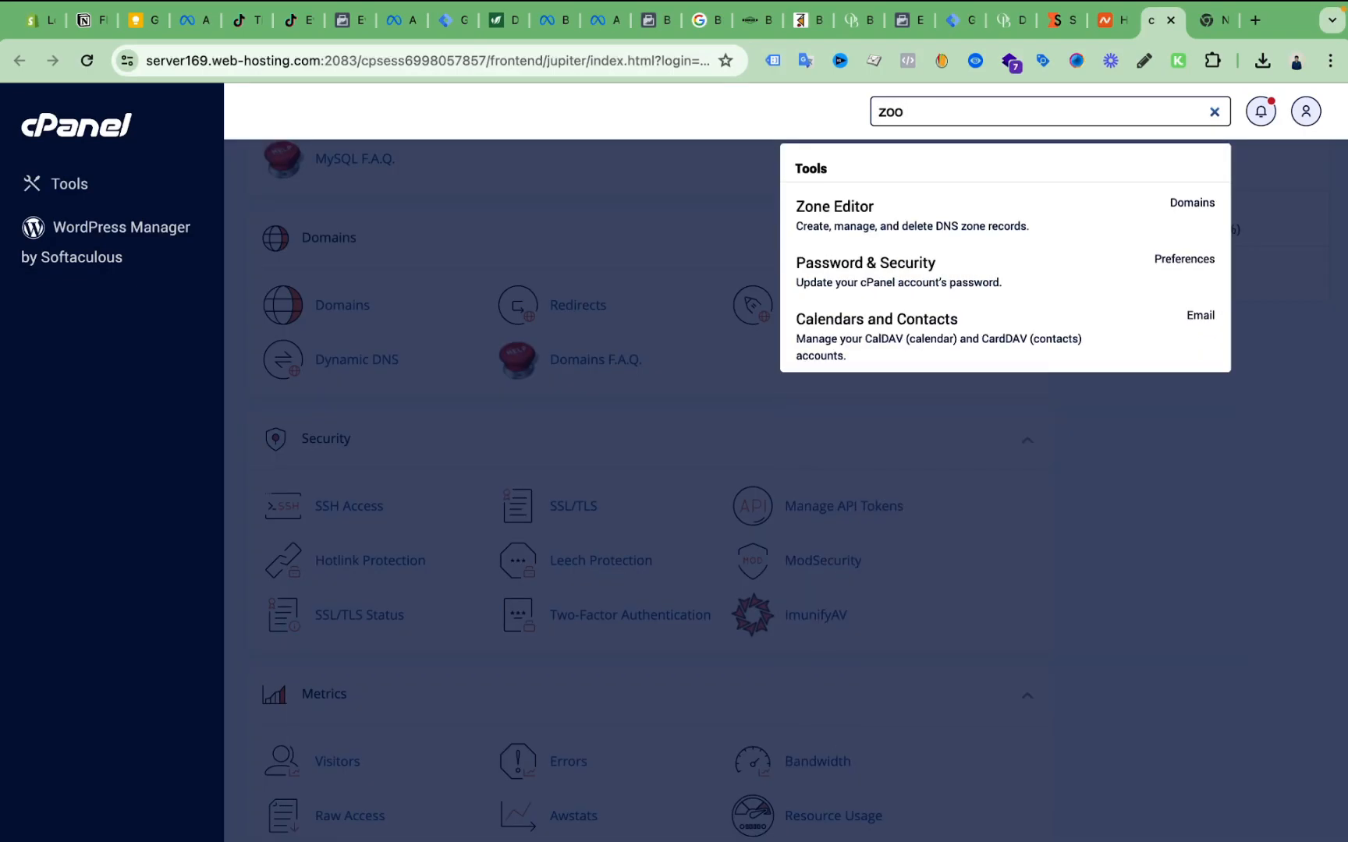
click(749, 175)
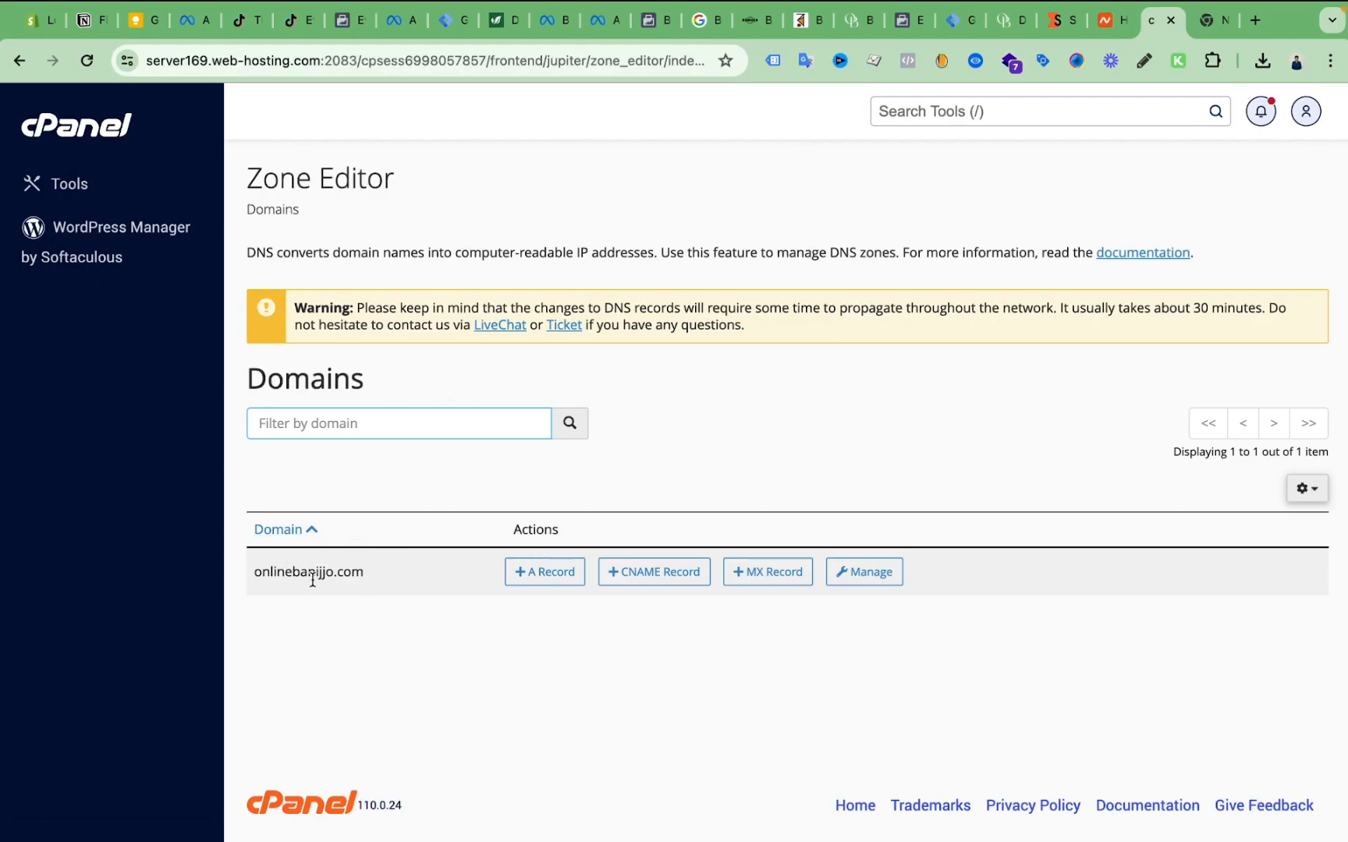
Step: Open the zone records of onlinebanijjo.com for management and review the existing entries
drag(261, 574, 385, 576)
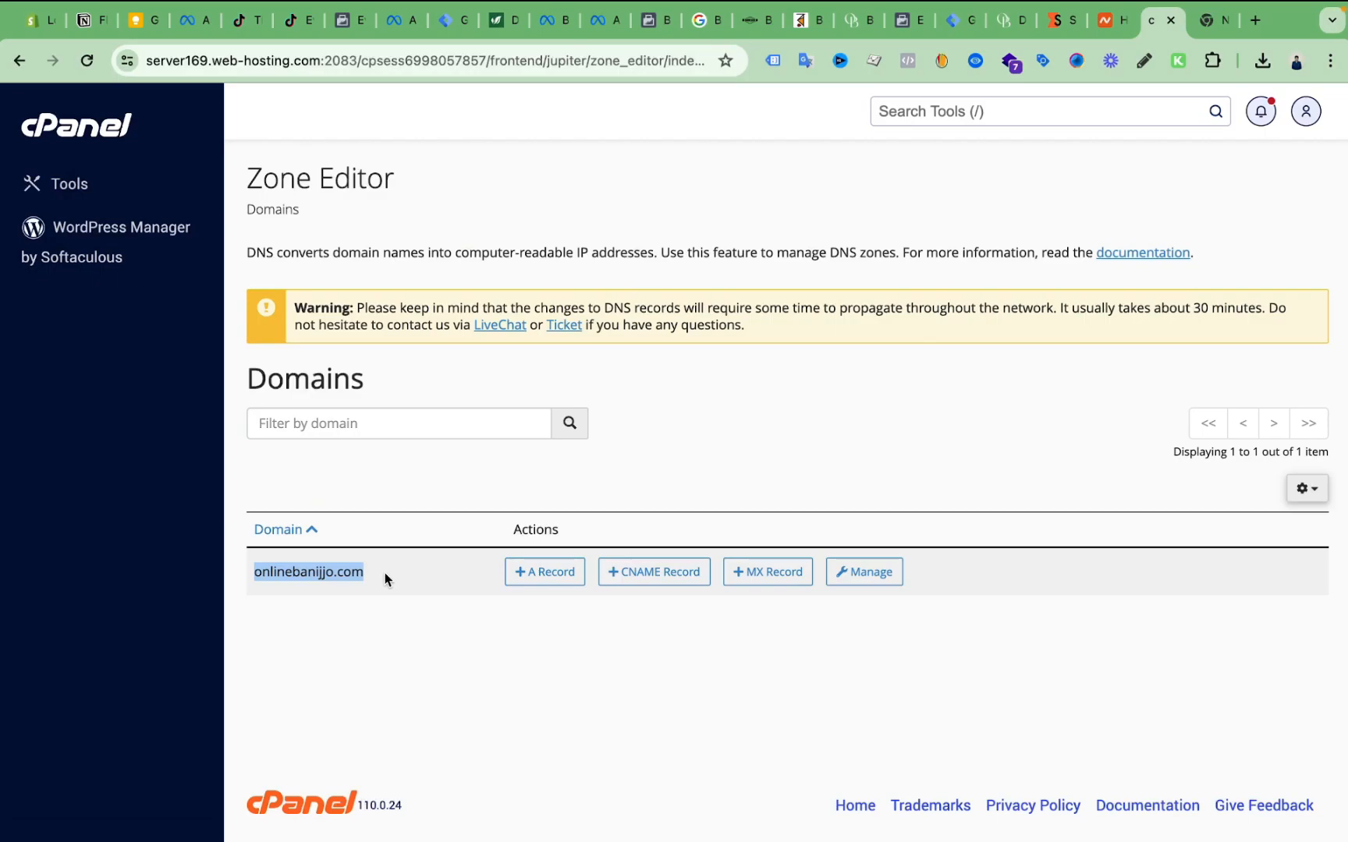
click(468, 624)
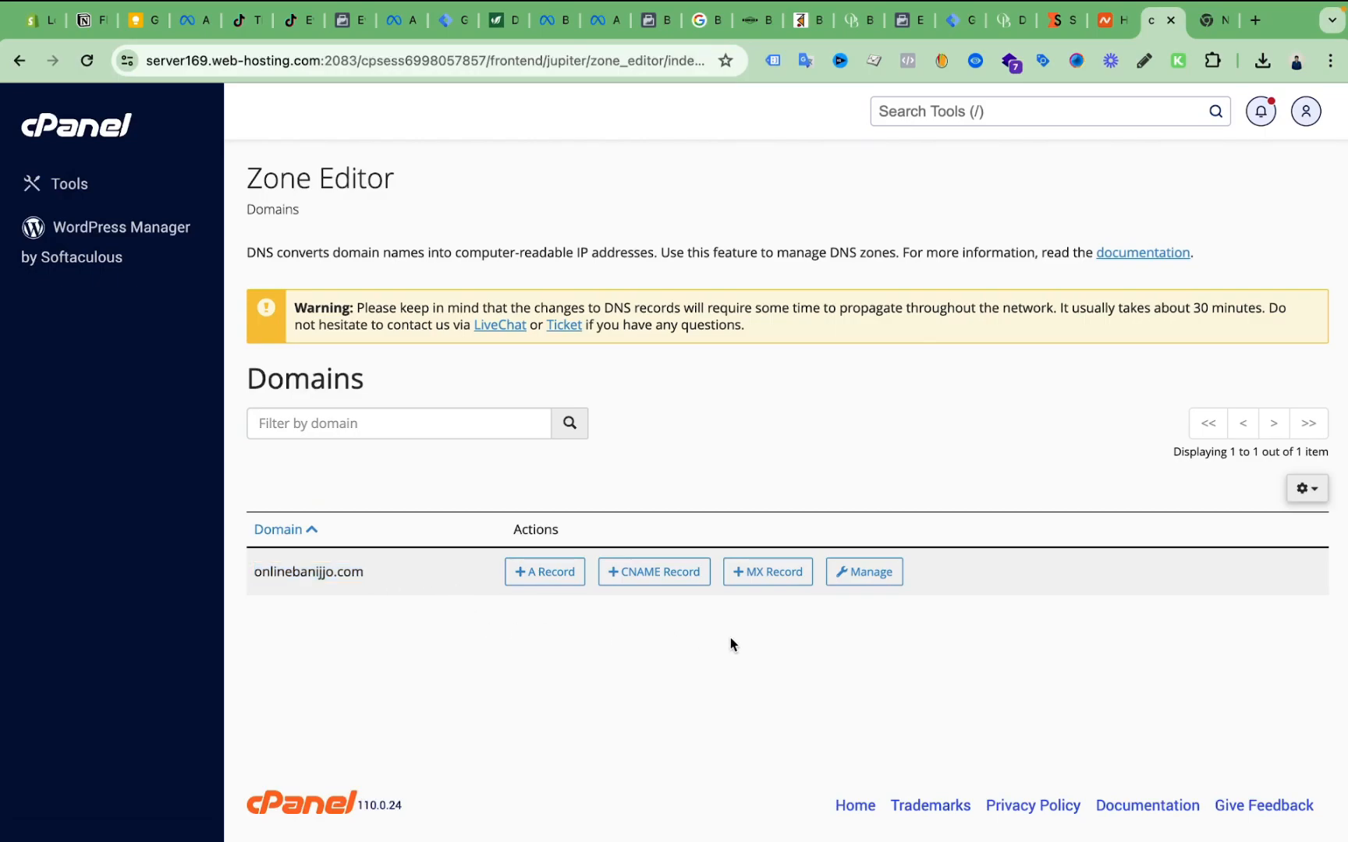
click(888, 580)
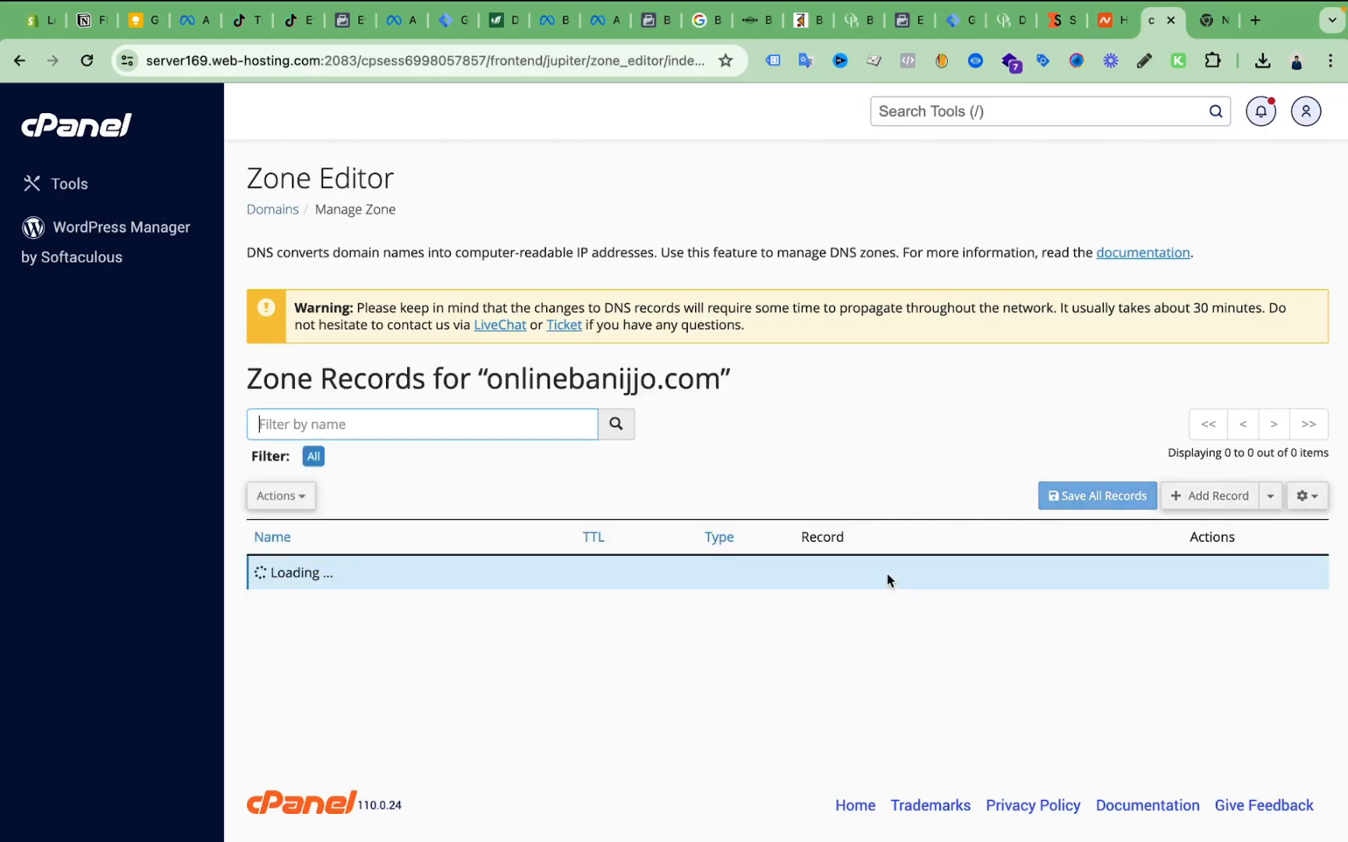
scroll(938, 466, down, 5)
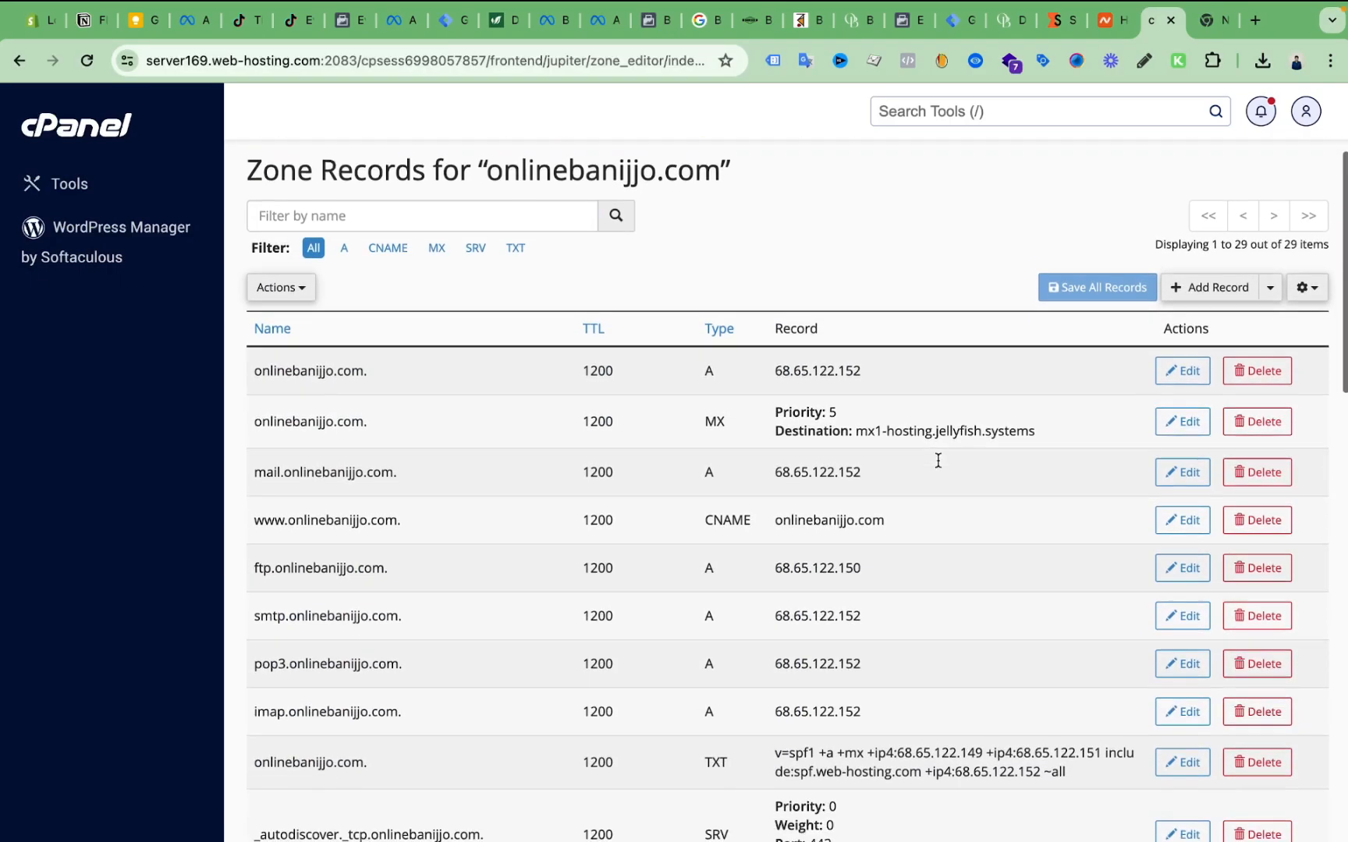
scroll(632, 531, down, 15)
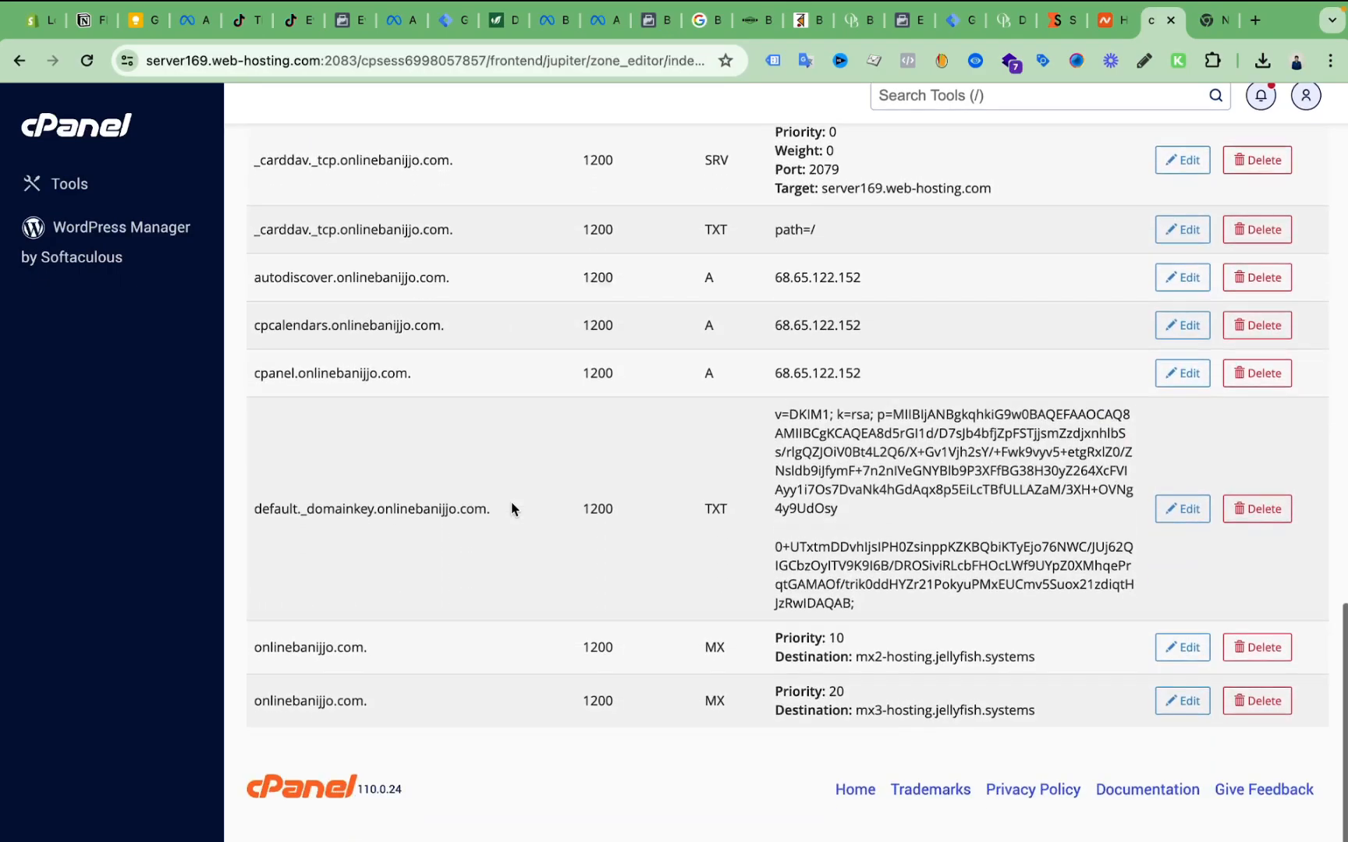
scroll(713, 406, up, 20)
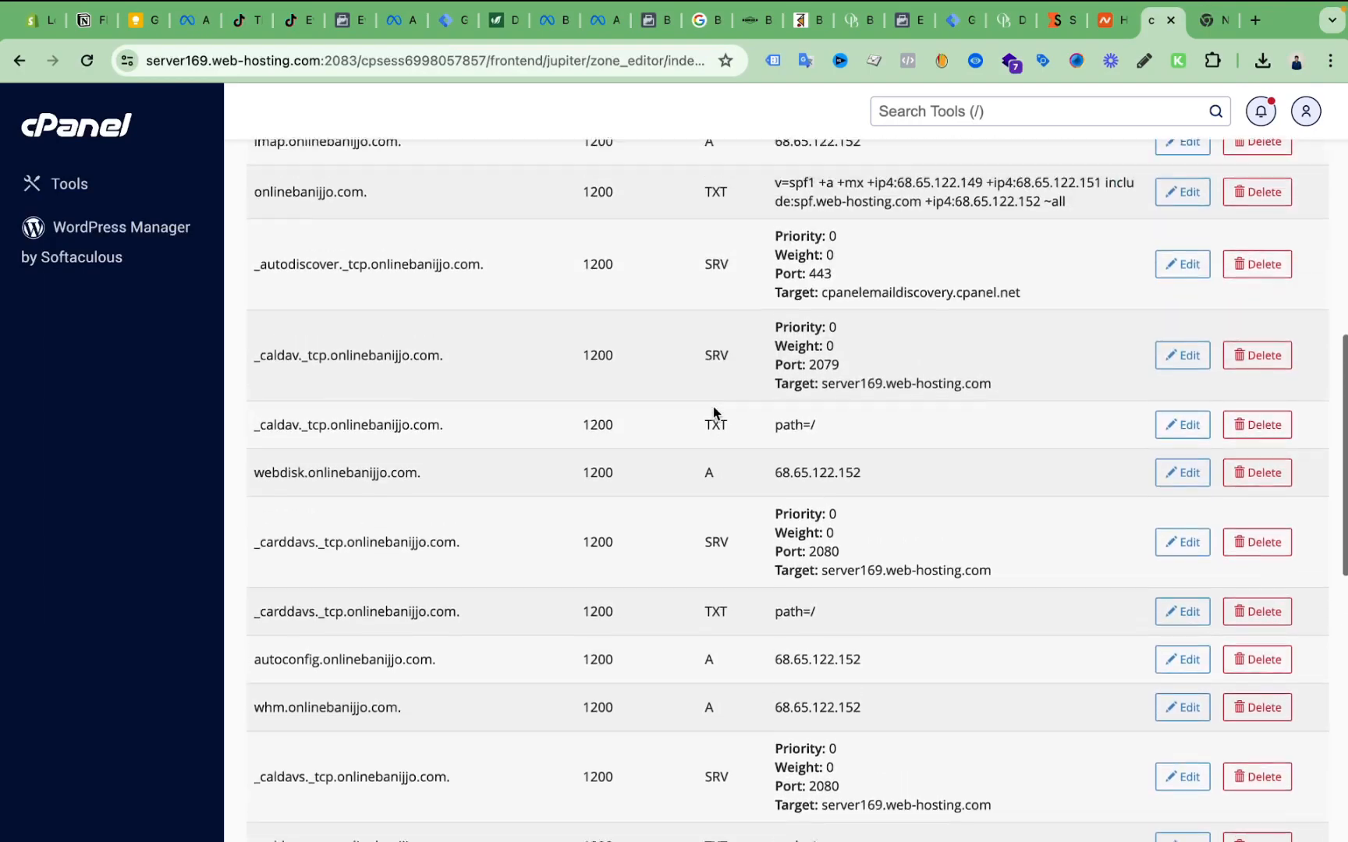
scroll(713, 412, up, 4)
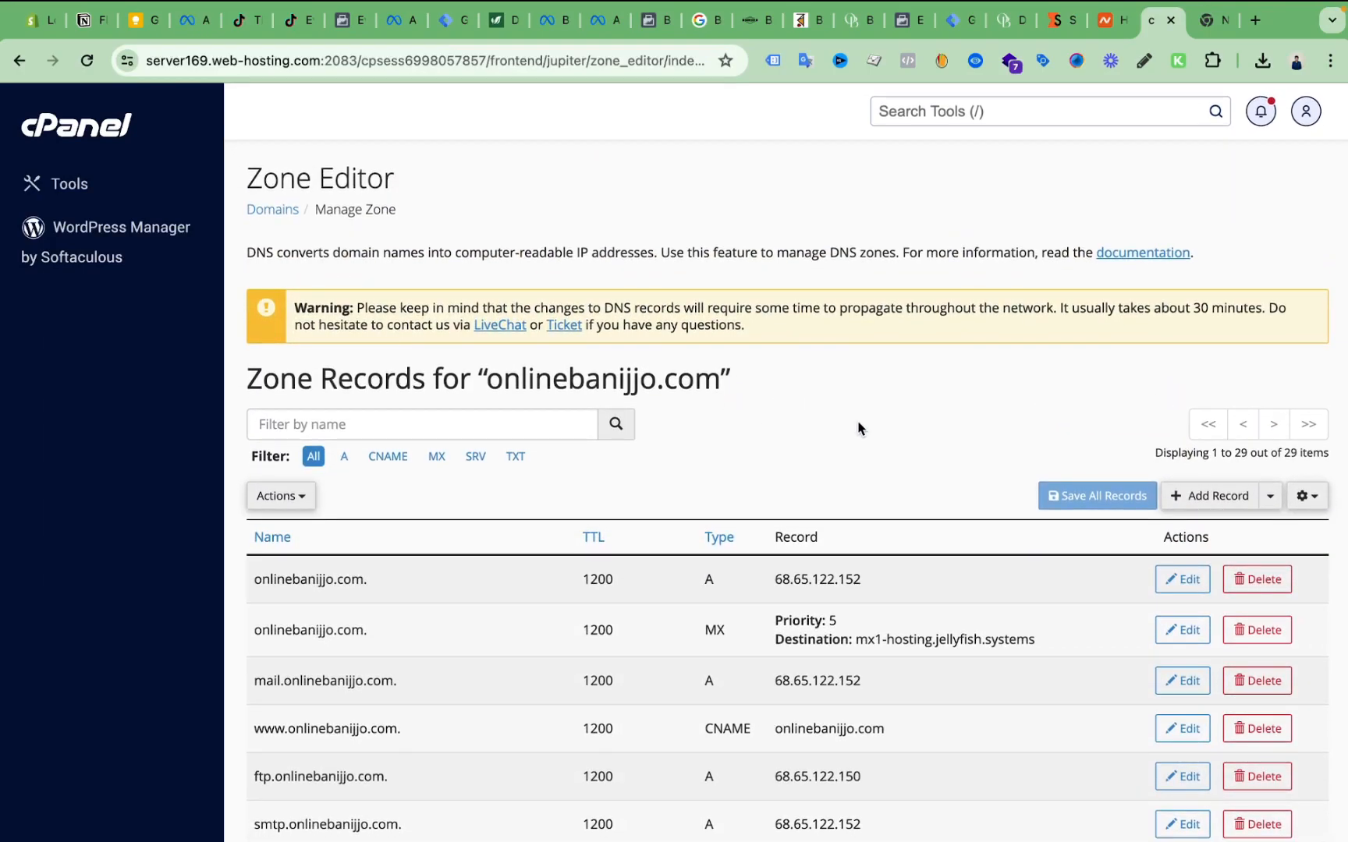
Step: Copy the CNAME value in.stape.io from the sagor.onlinebanijjo.com entry in Stape and return to cPanel's Zone Editor
click(1111, 19)
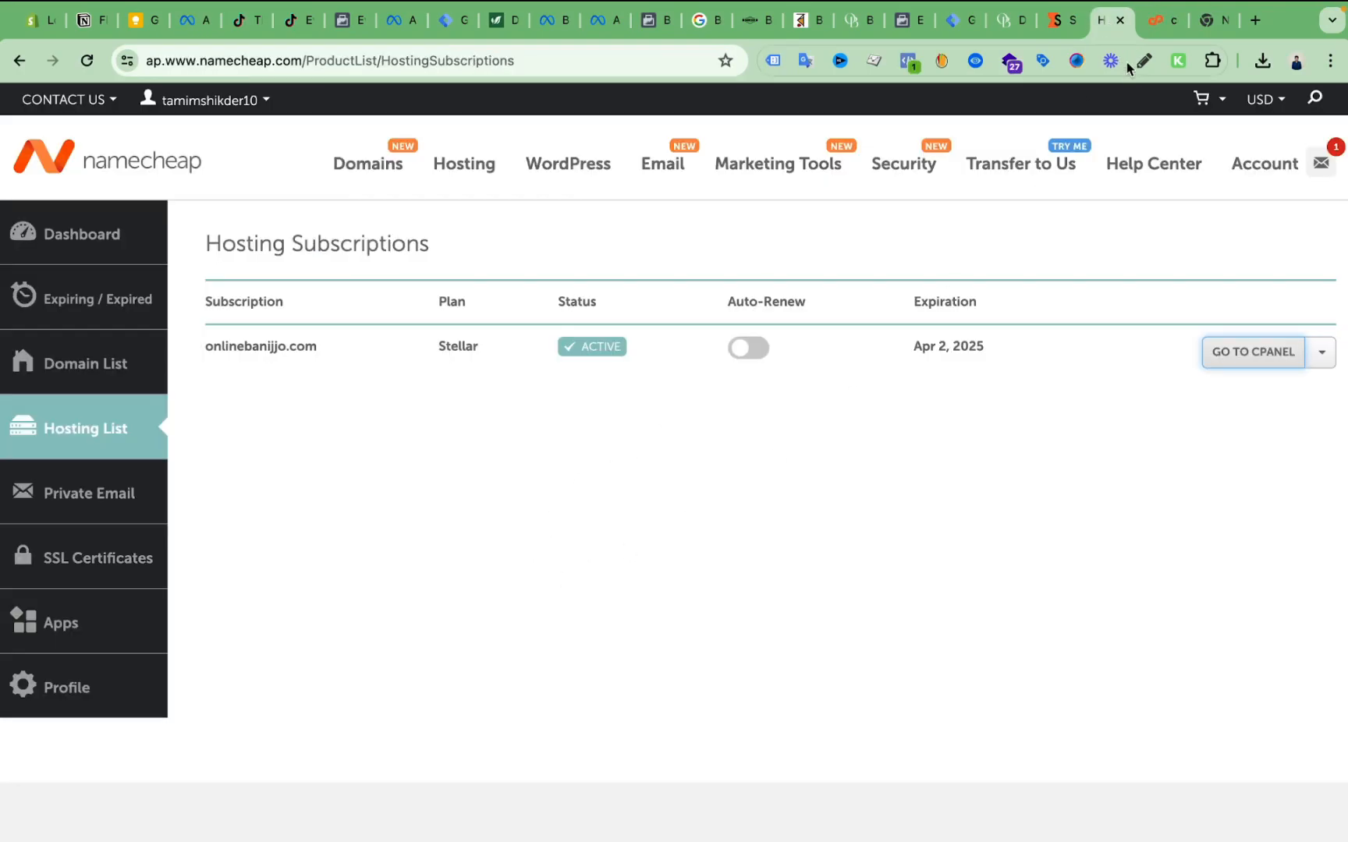
click(1055, 23)
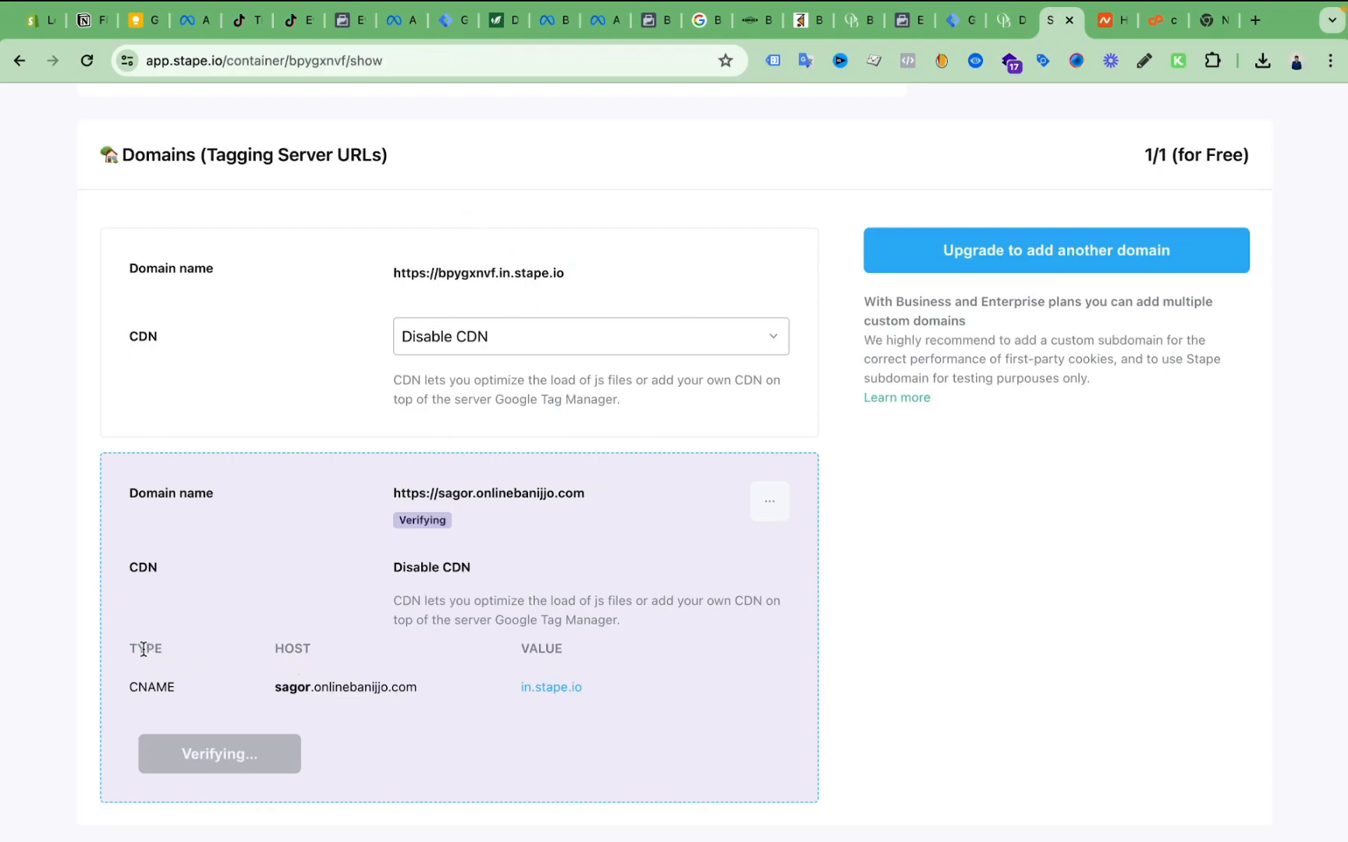
mouse_move(543, 695)
click(588, 690)
click(1161, 24)
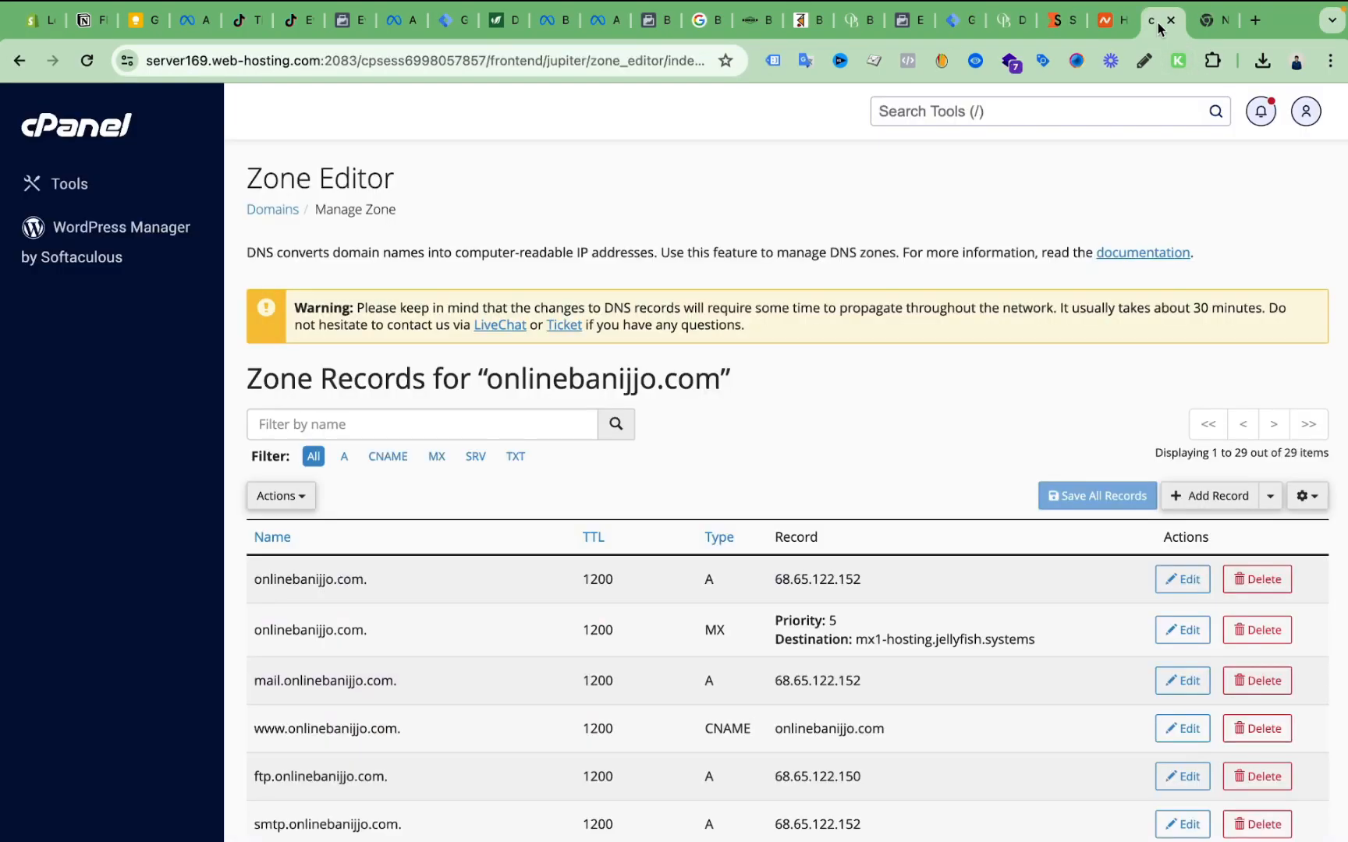
Step: Add a new zone record for onlinebanijjo.com and set its type to CNAME
scroll(530, 347, down, 3)
scroll(530, 347, up, 3)
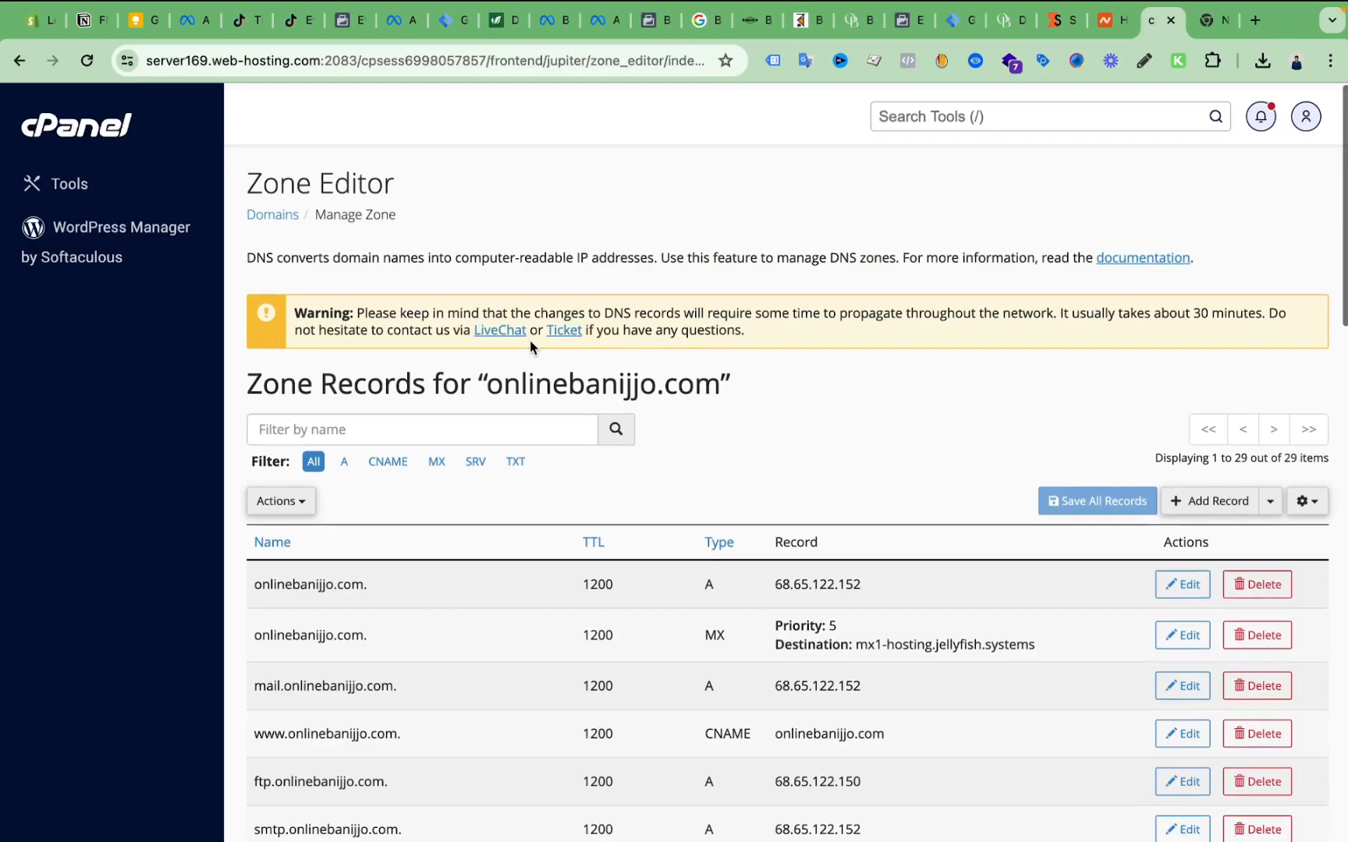
click(1218, 503)
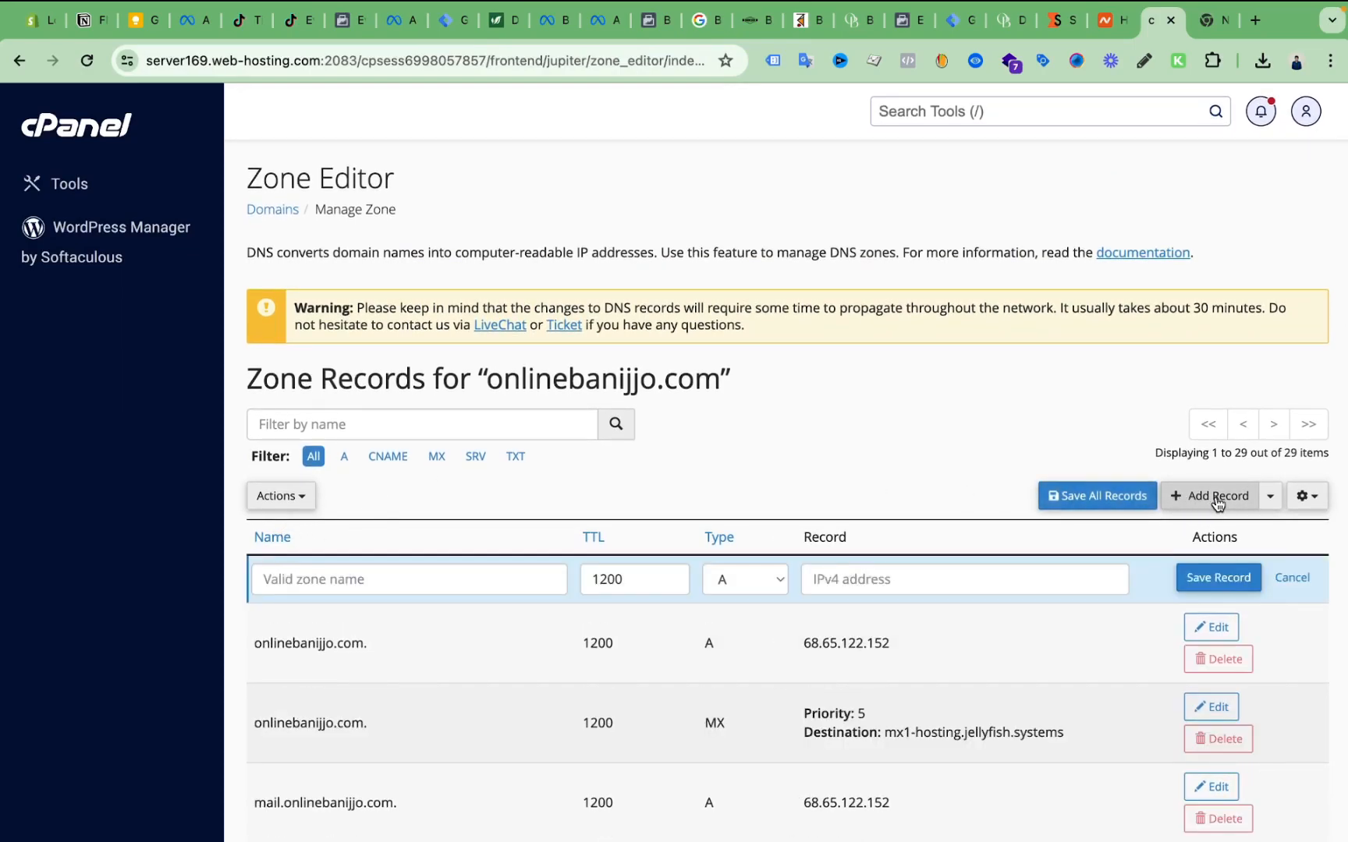
click(760, 582)
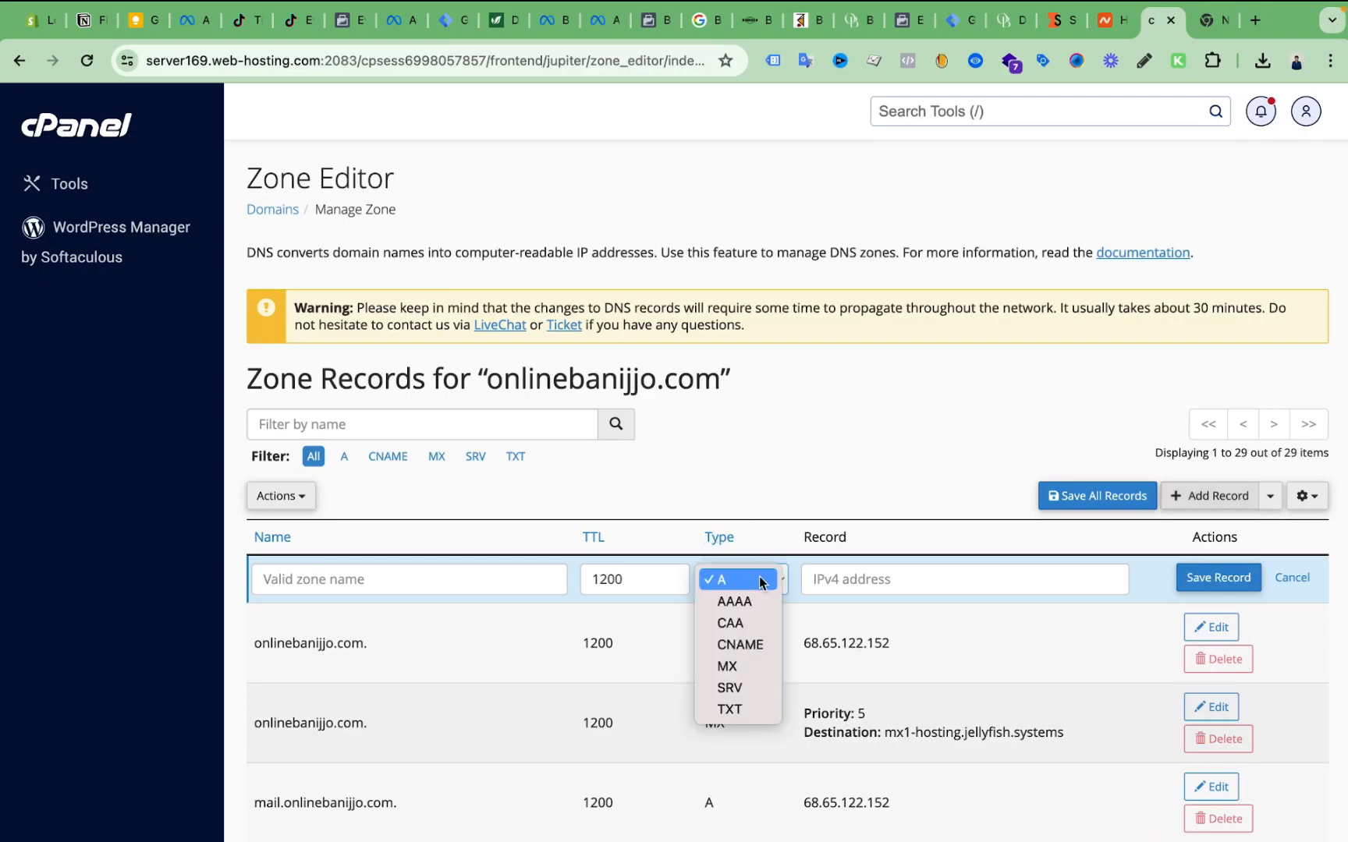
click(745, 646)
Step: Keep CNAME as the new zone record's type and set its record value to in.stape.io
click(1109, 20)
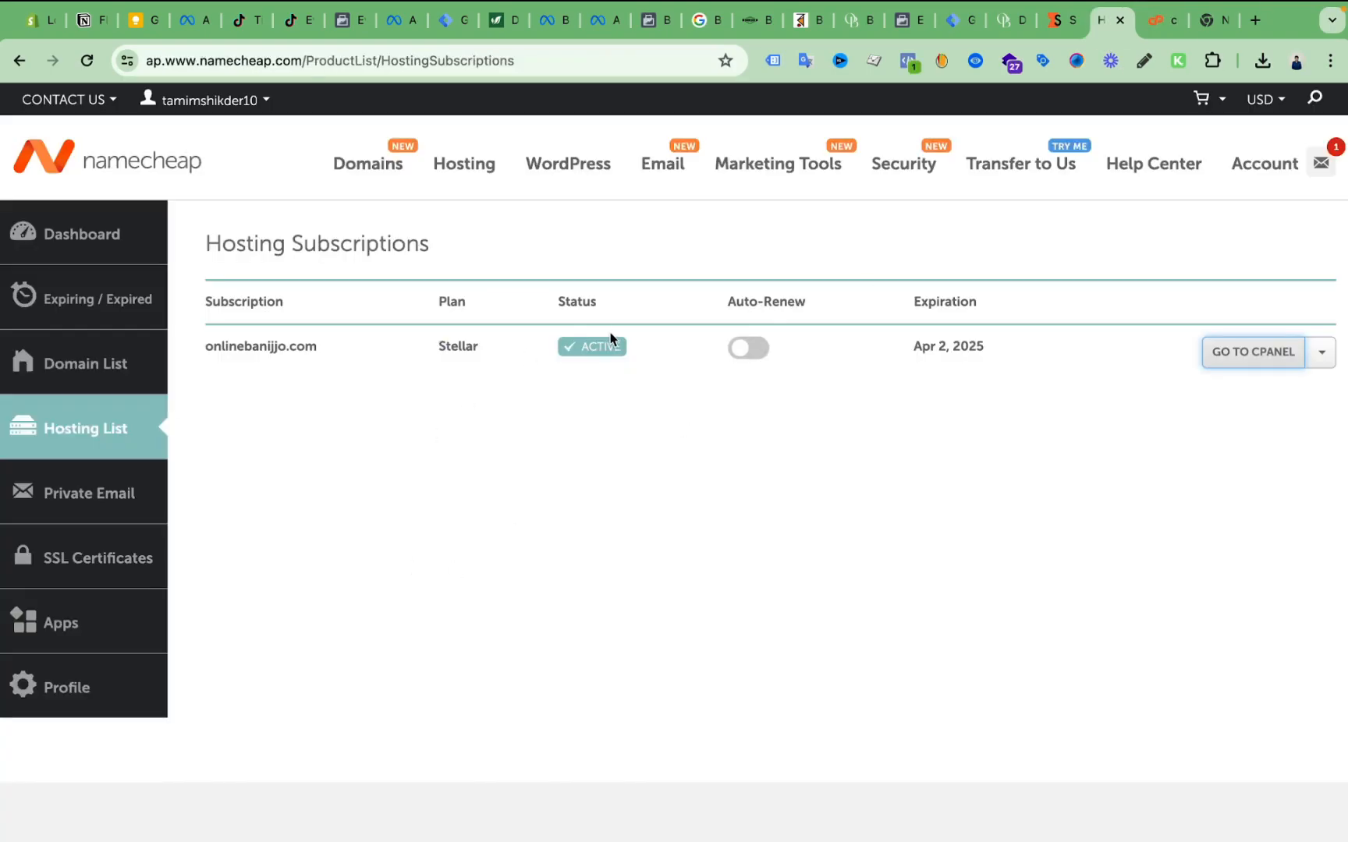
click(1056, 20)
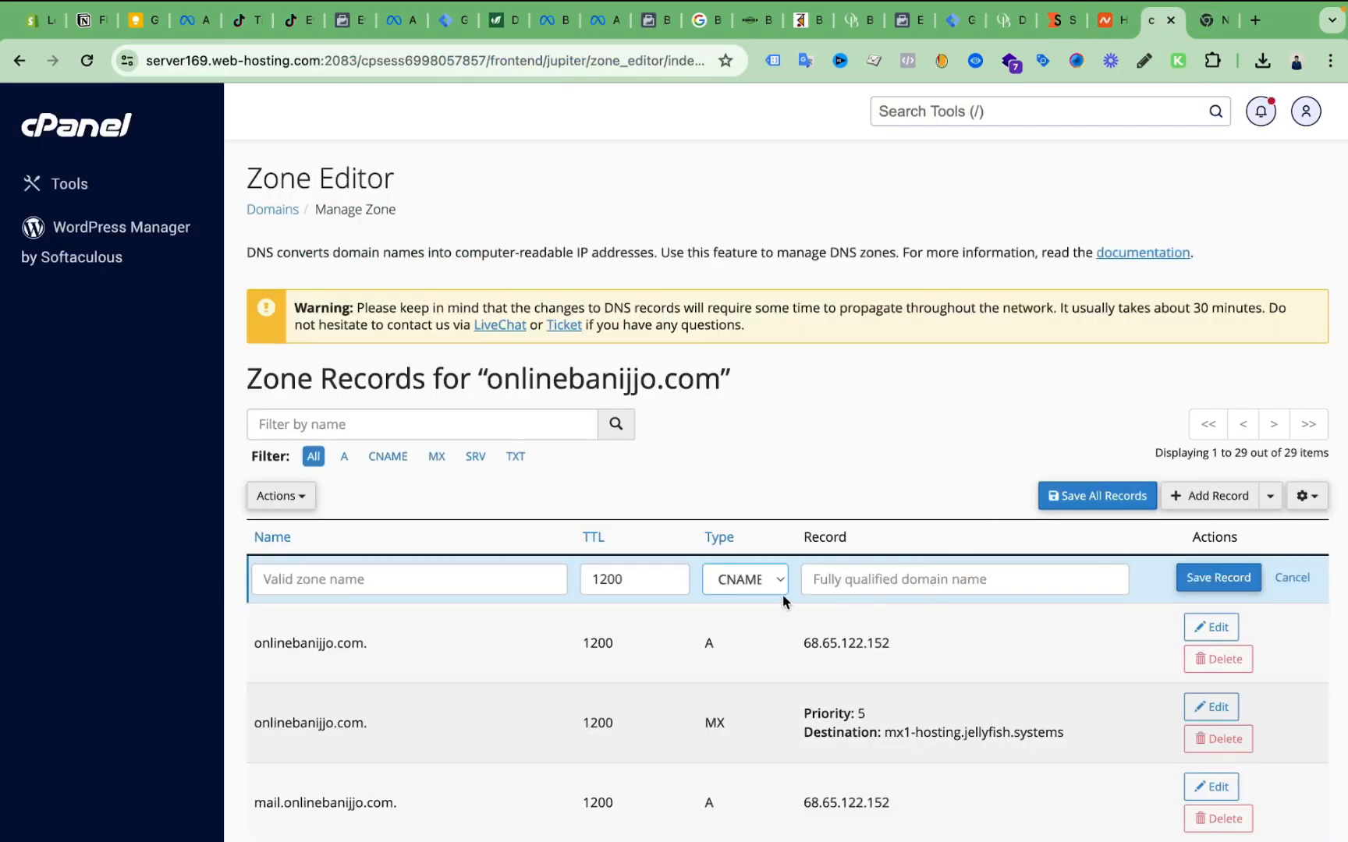
click(755, 585)
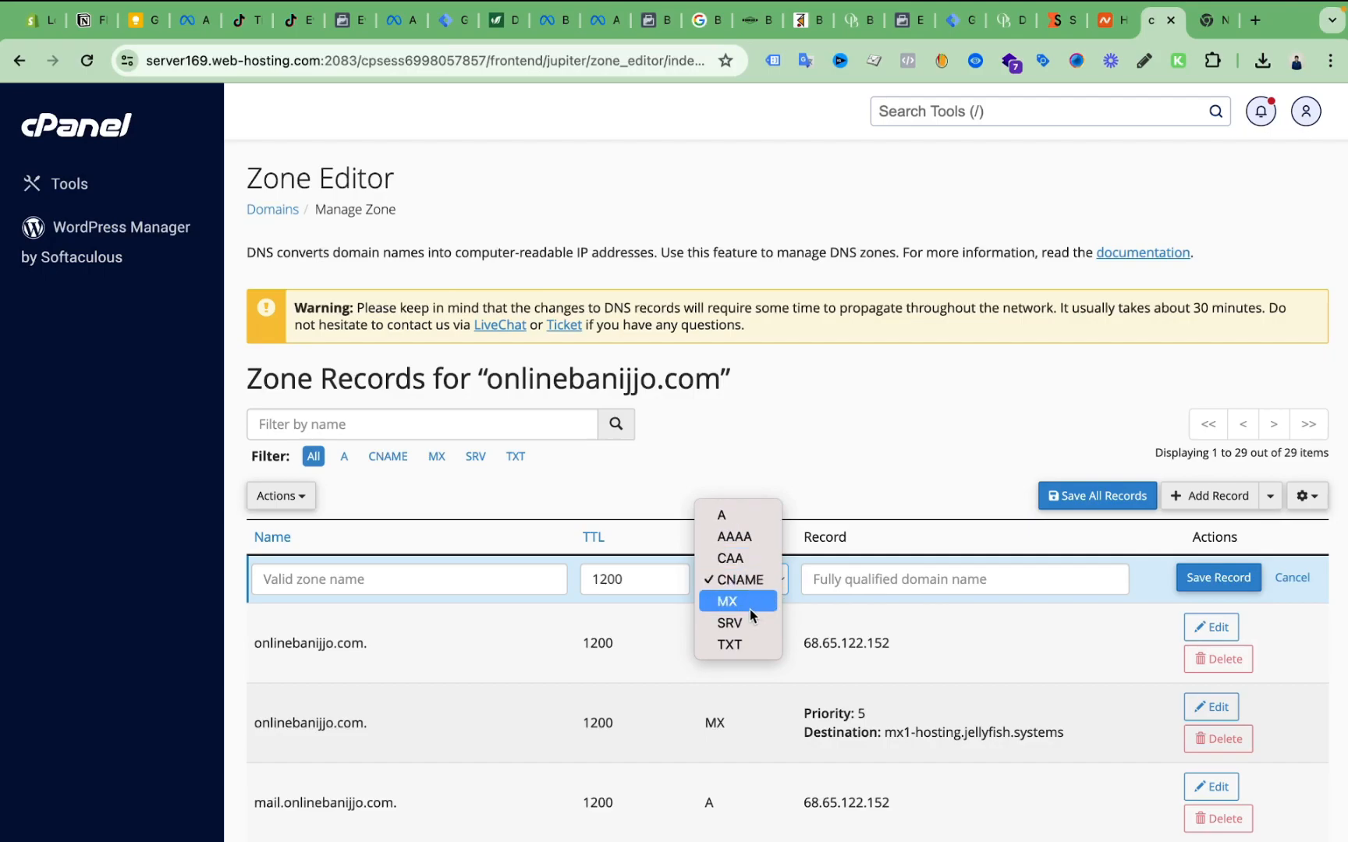
click(867, 455)
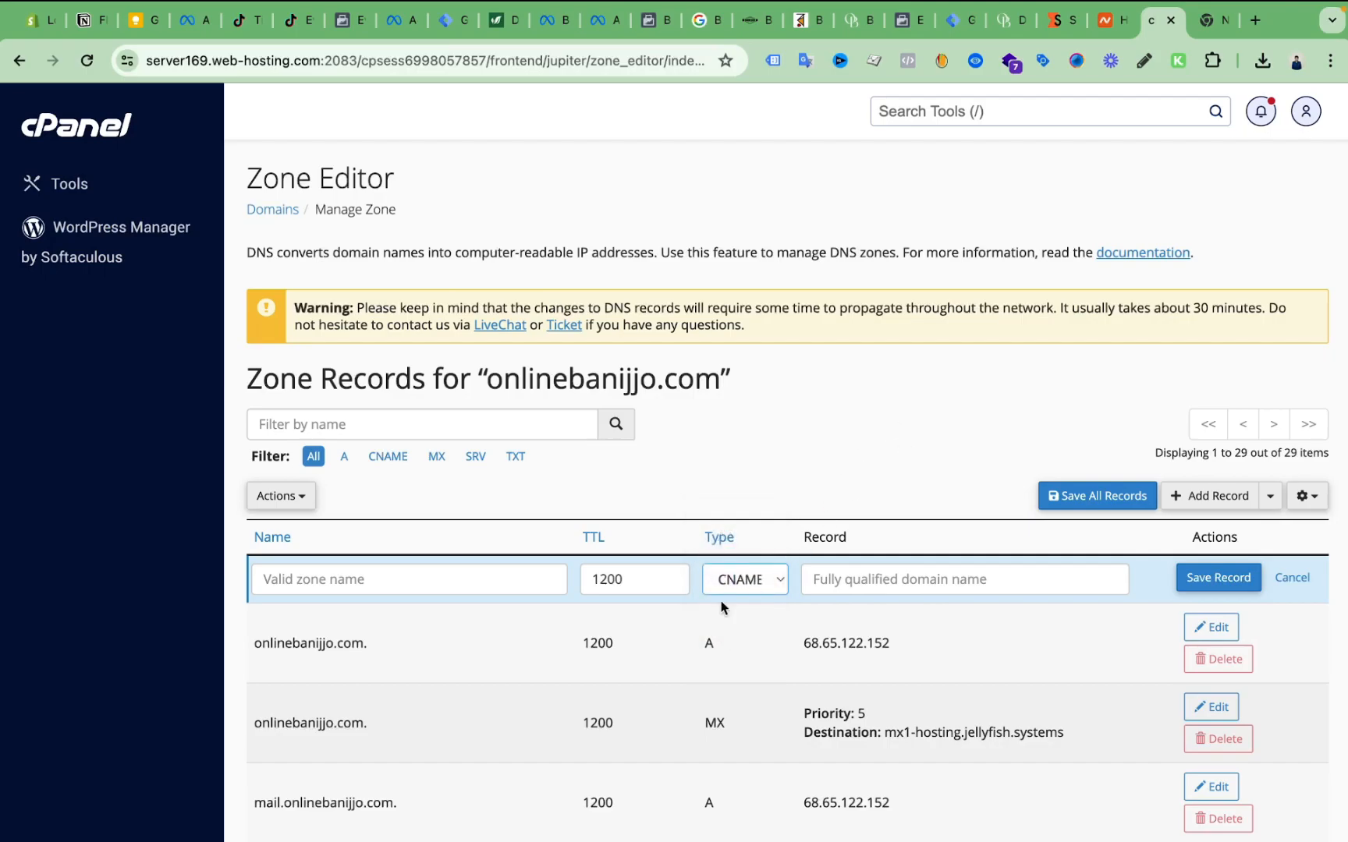
click(736, 584)
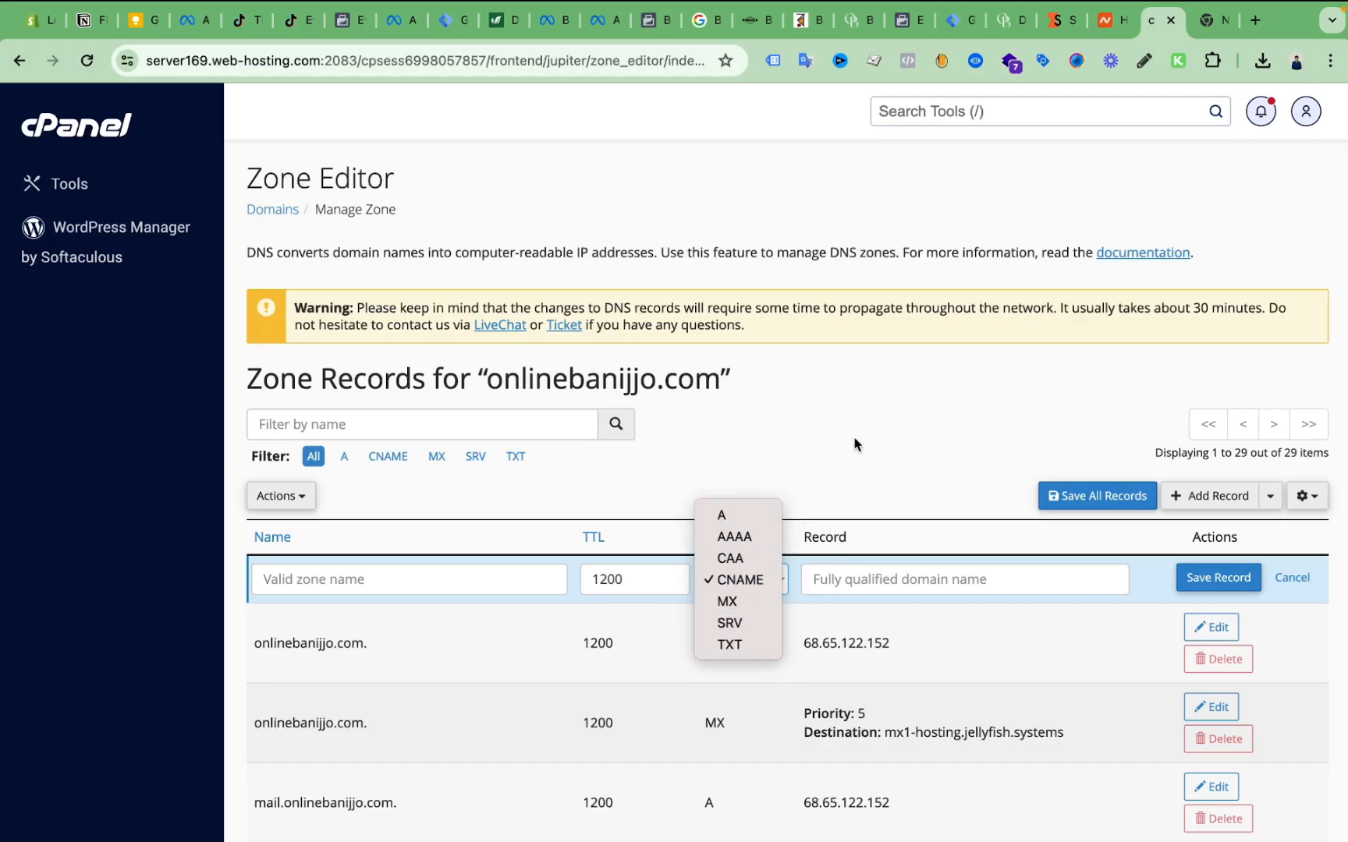
click(744, 586)
click(860, 585)
text(in.stape.io)
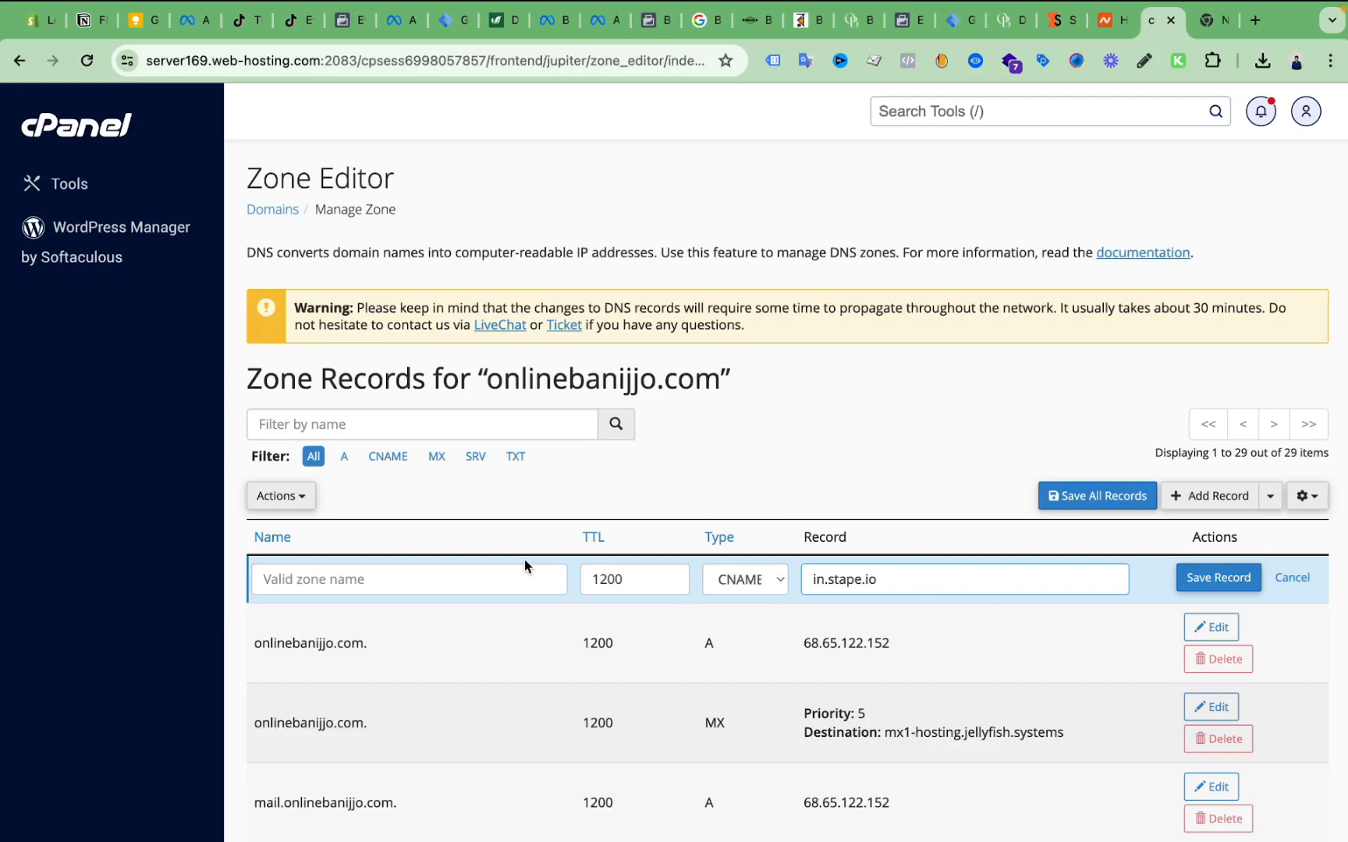
Step: Look up the CNAME host in Stape and name the new cPanel zone record sagor.onlinebanijjo.com
click(362, 576)
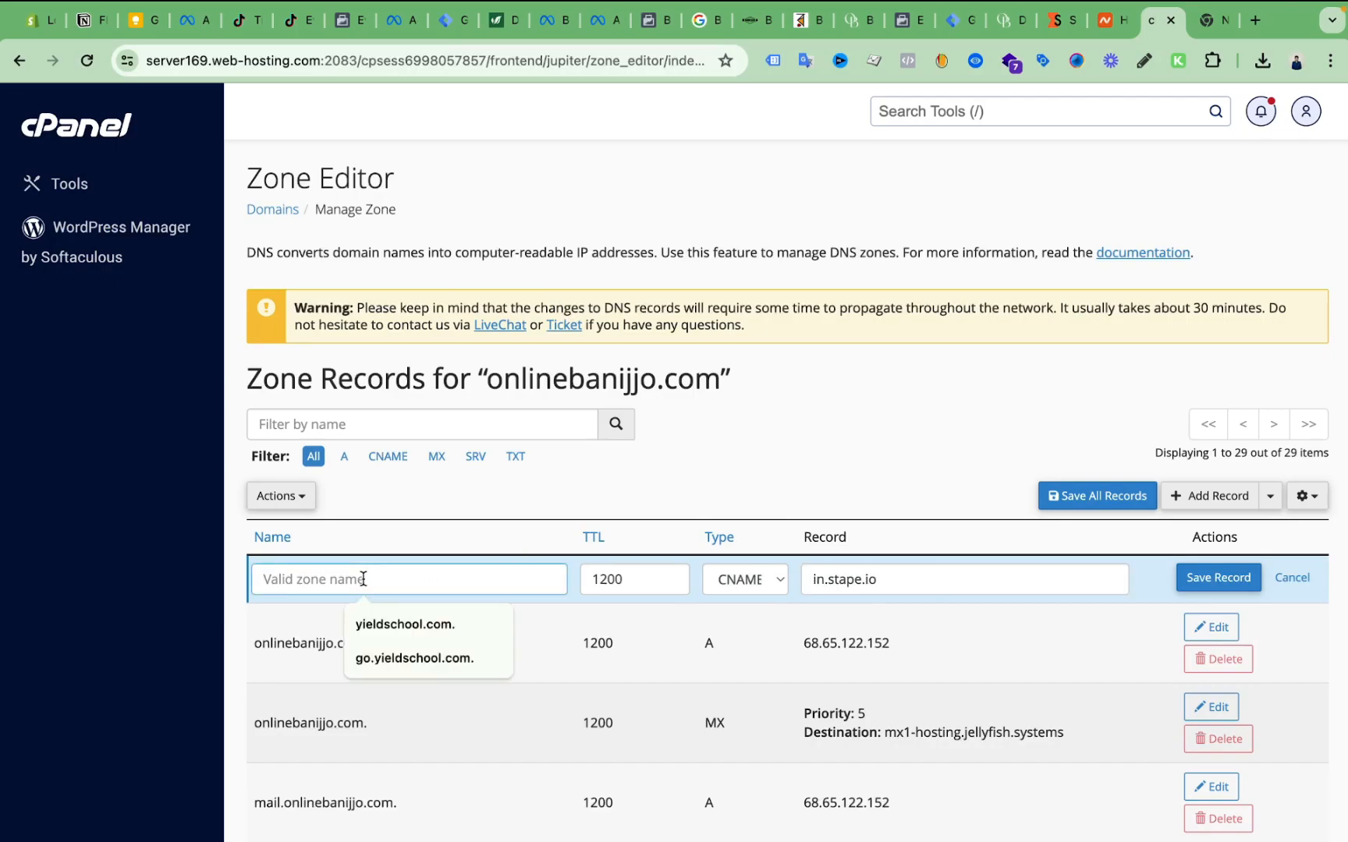
key(ctrl+shift+Tab)
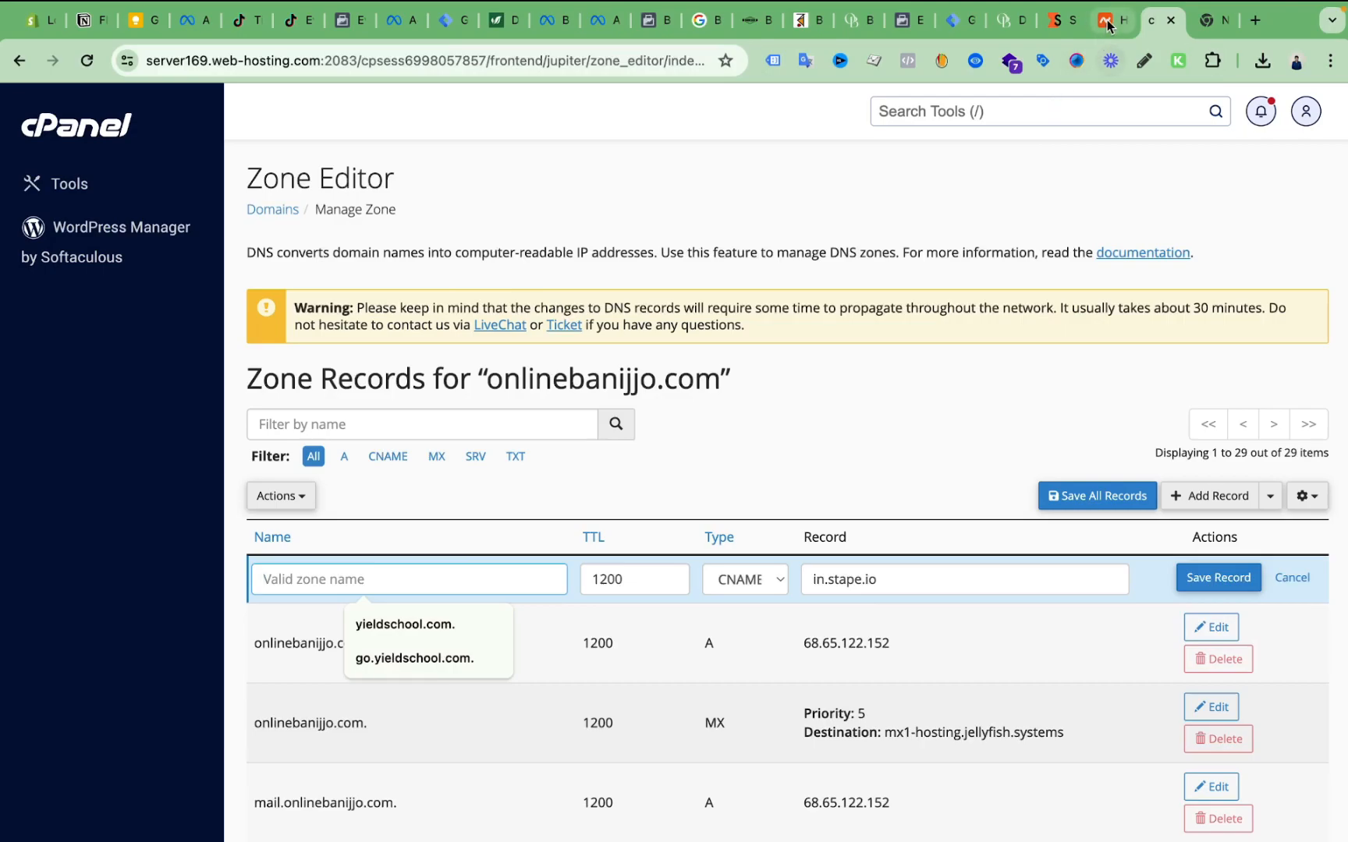
click(1049, 25)
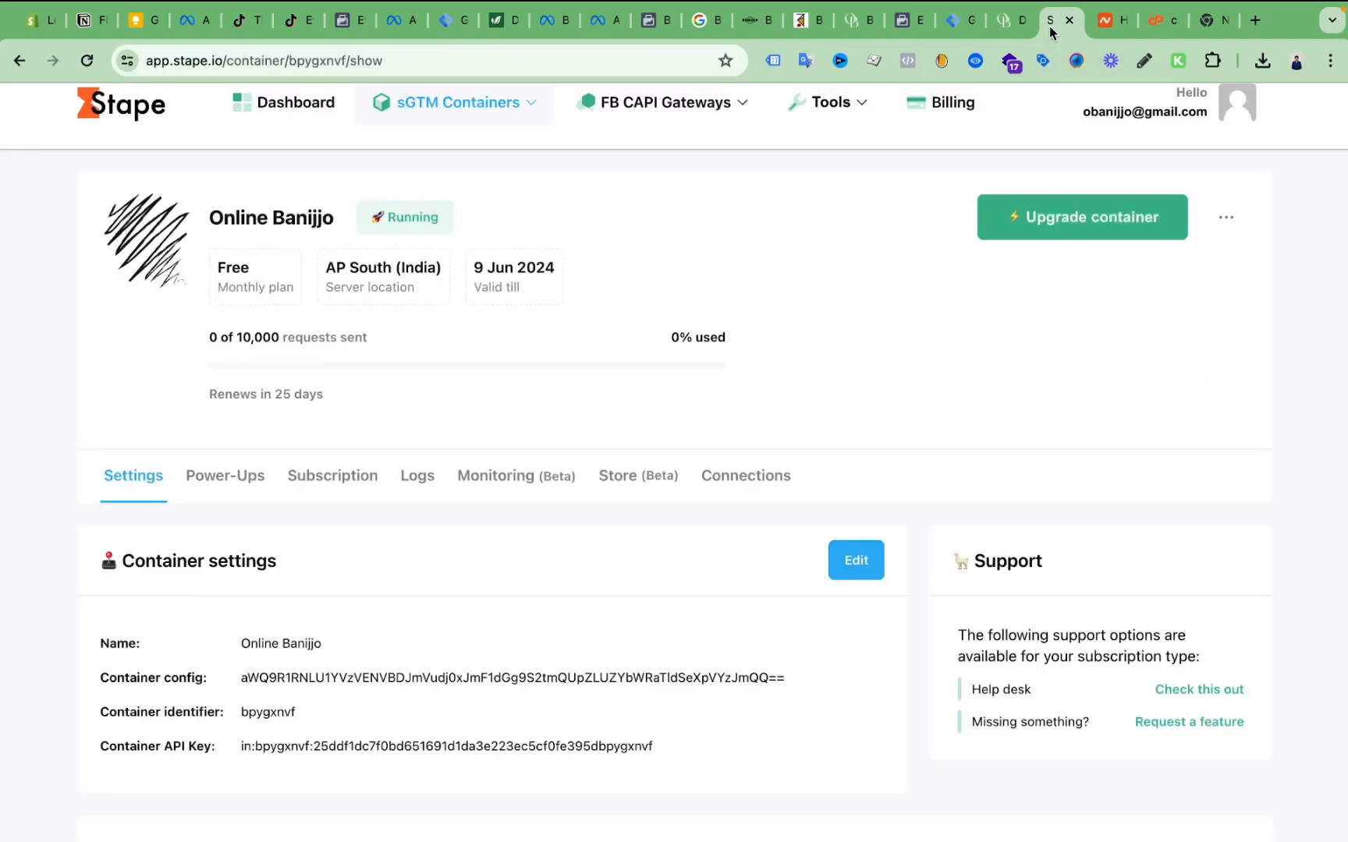
scroll(435, 783, down, 7)
scroll(461, 618, down, 3)
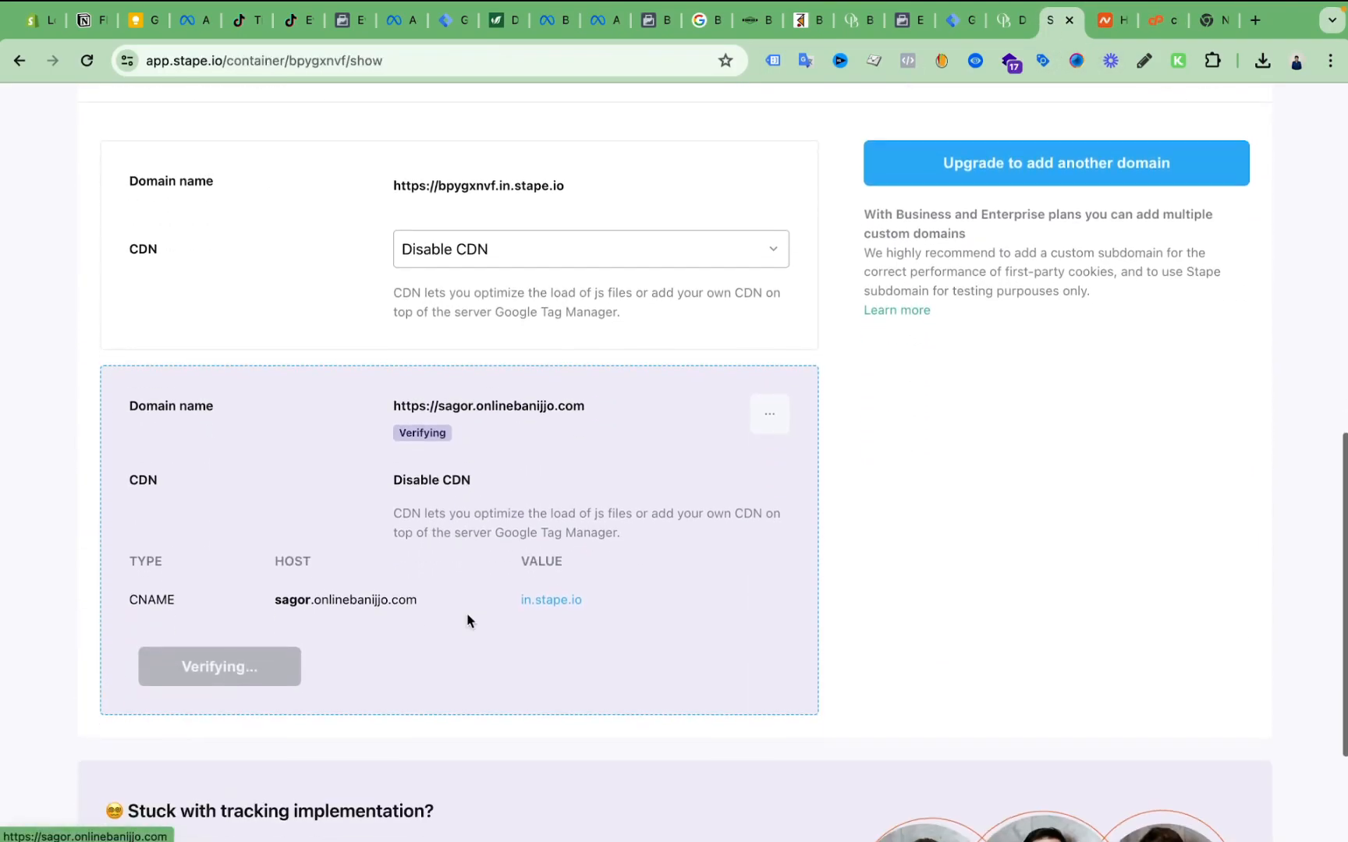
click(1165, 22)
click(425, 582)
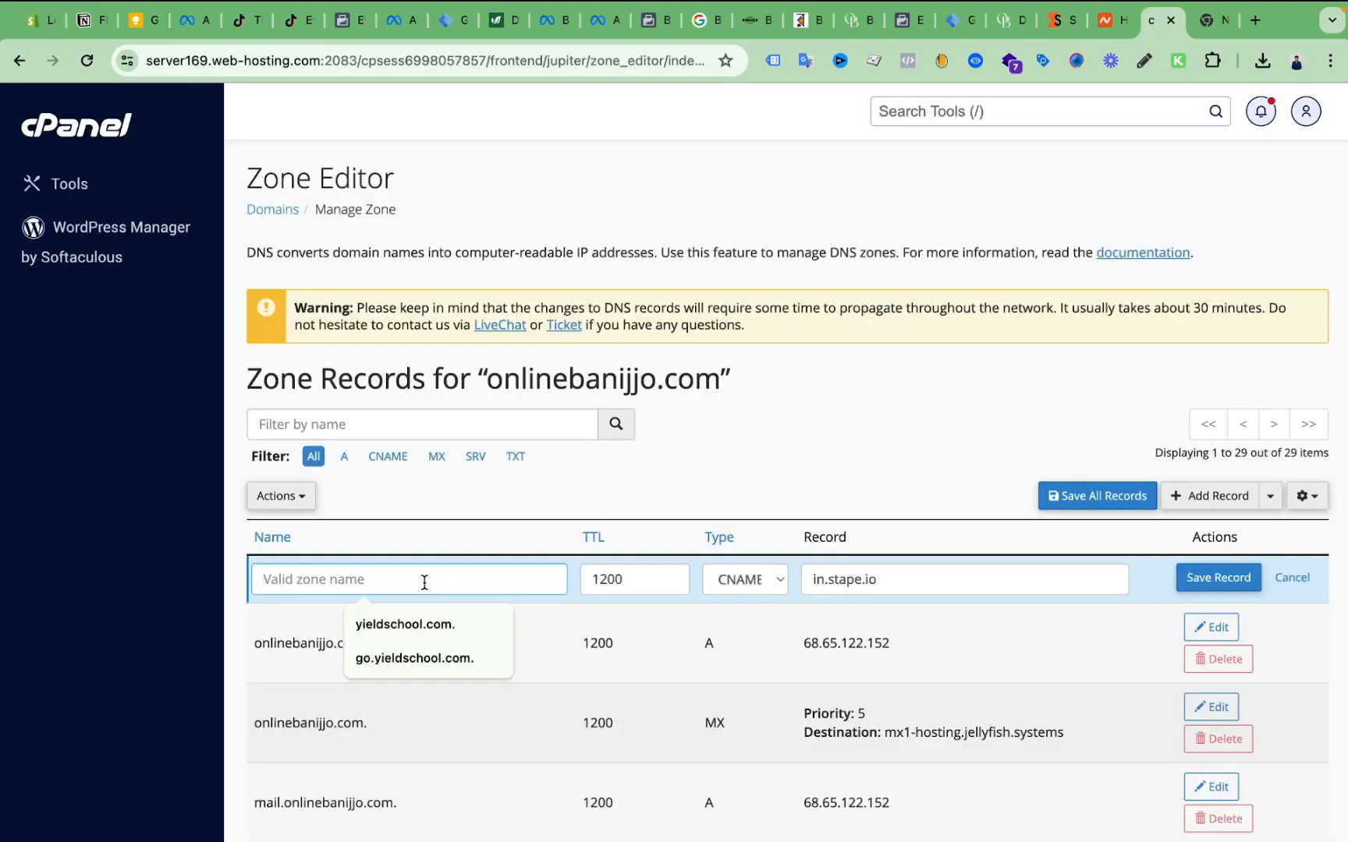
text(sagor.onlinebanijjo.com)
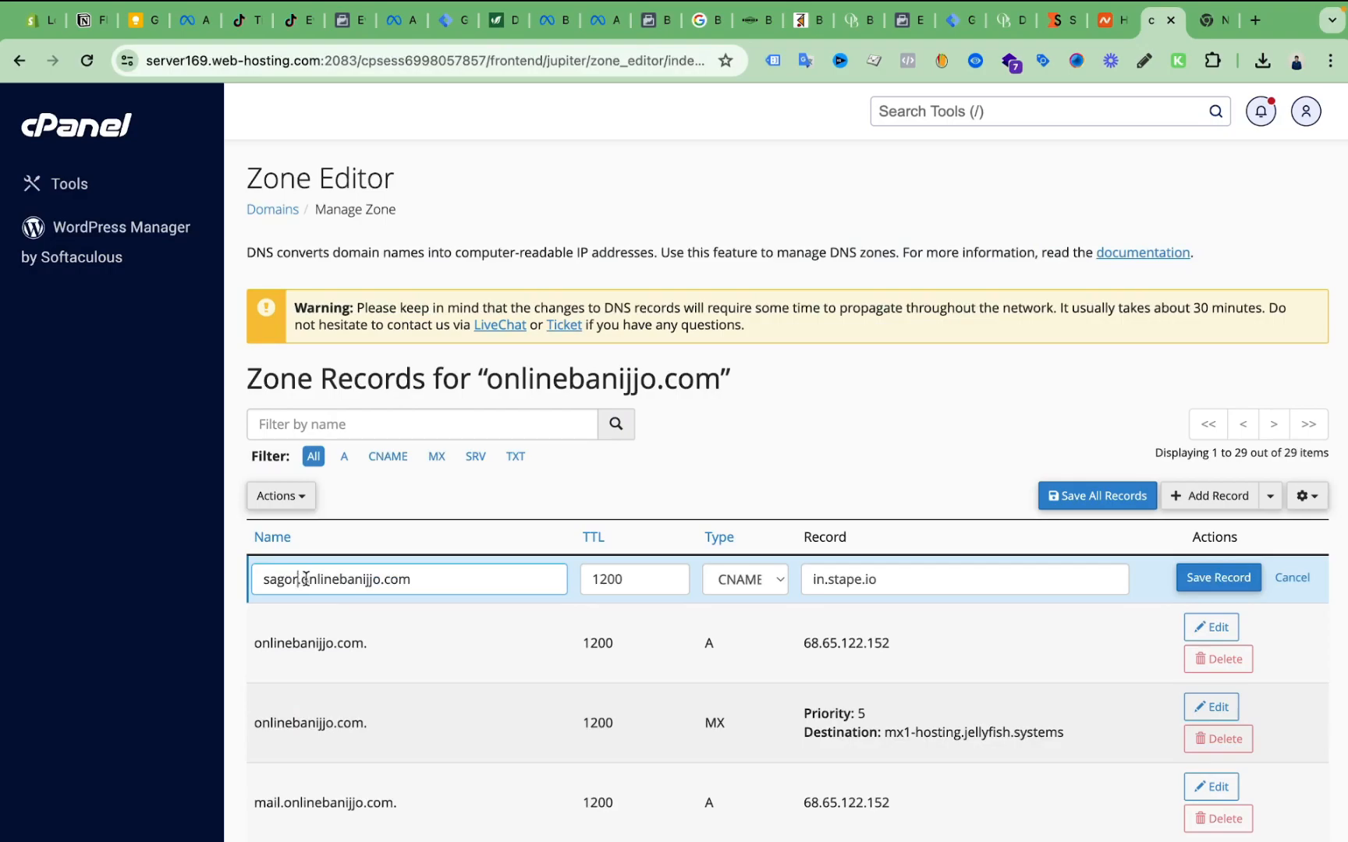
Step: Try to shorten the new record's name to just sagor, checking it against the host in Stape
drag(301, 579, 476, 578)
key(BackSpace)
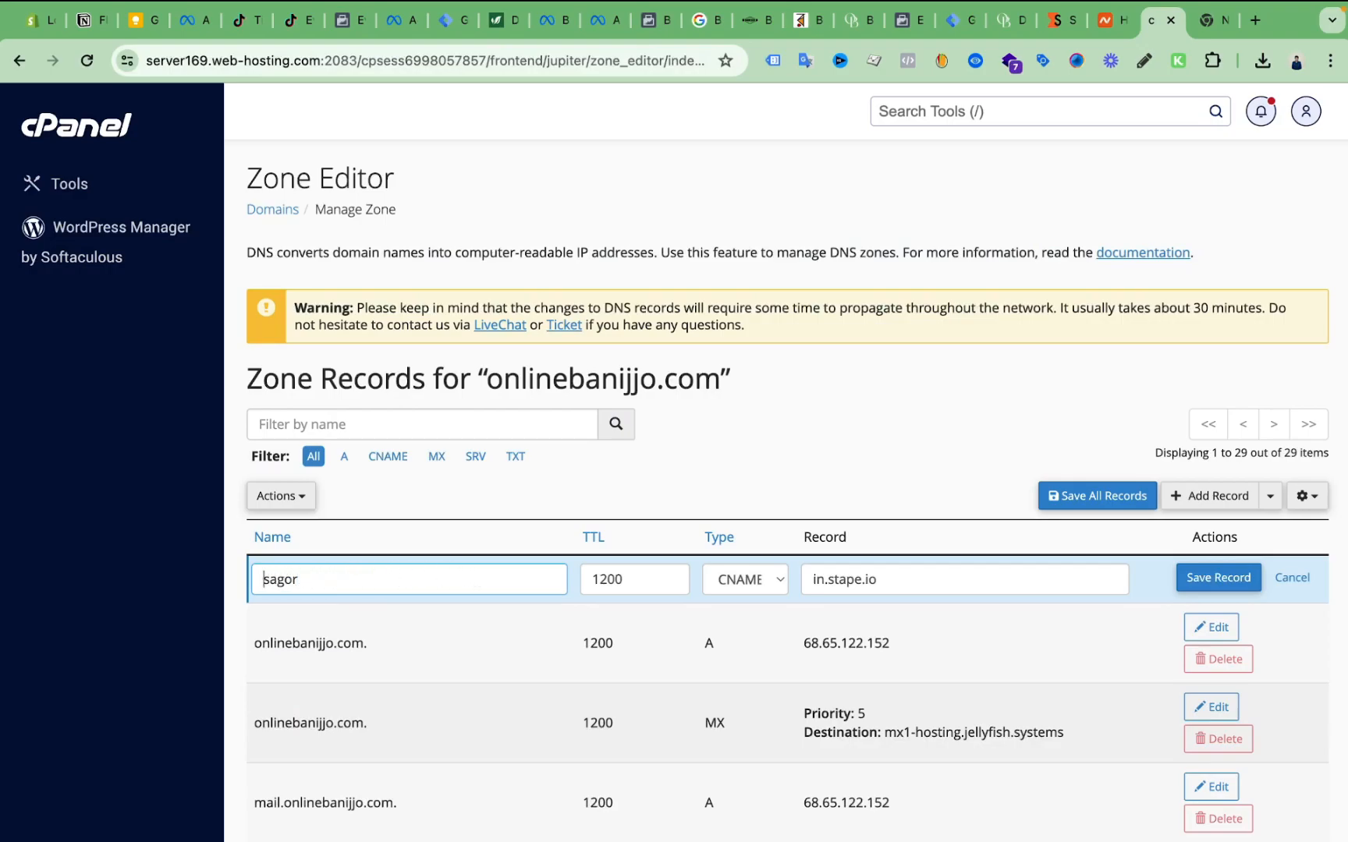
key(ctrl+a)
click(939, 432)
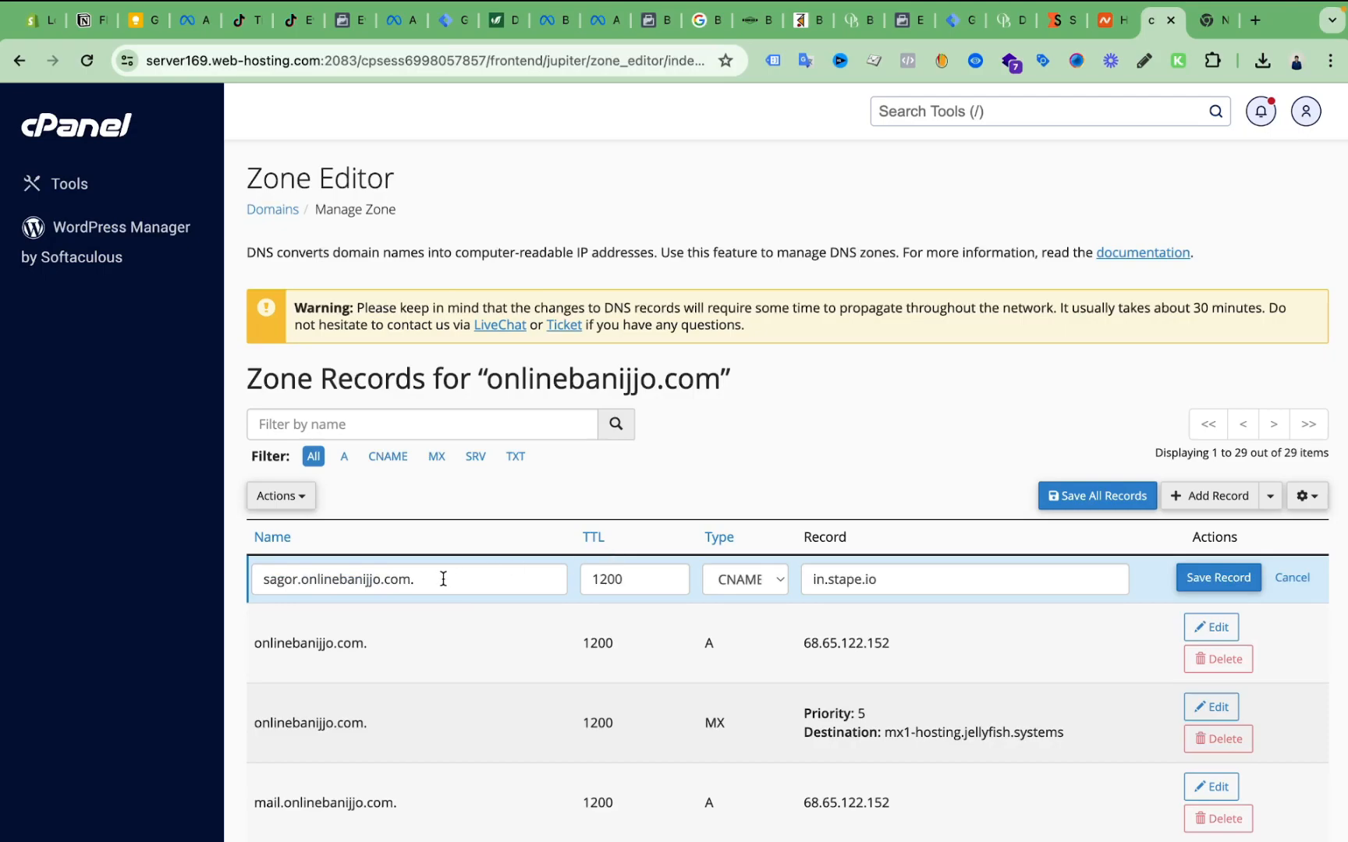
click(483, 580)
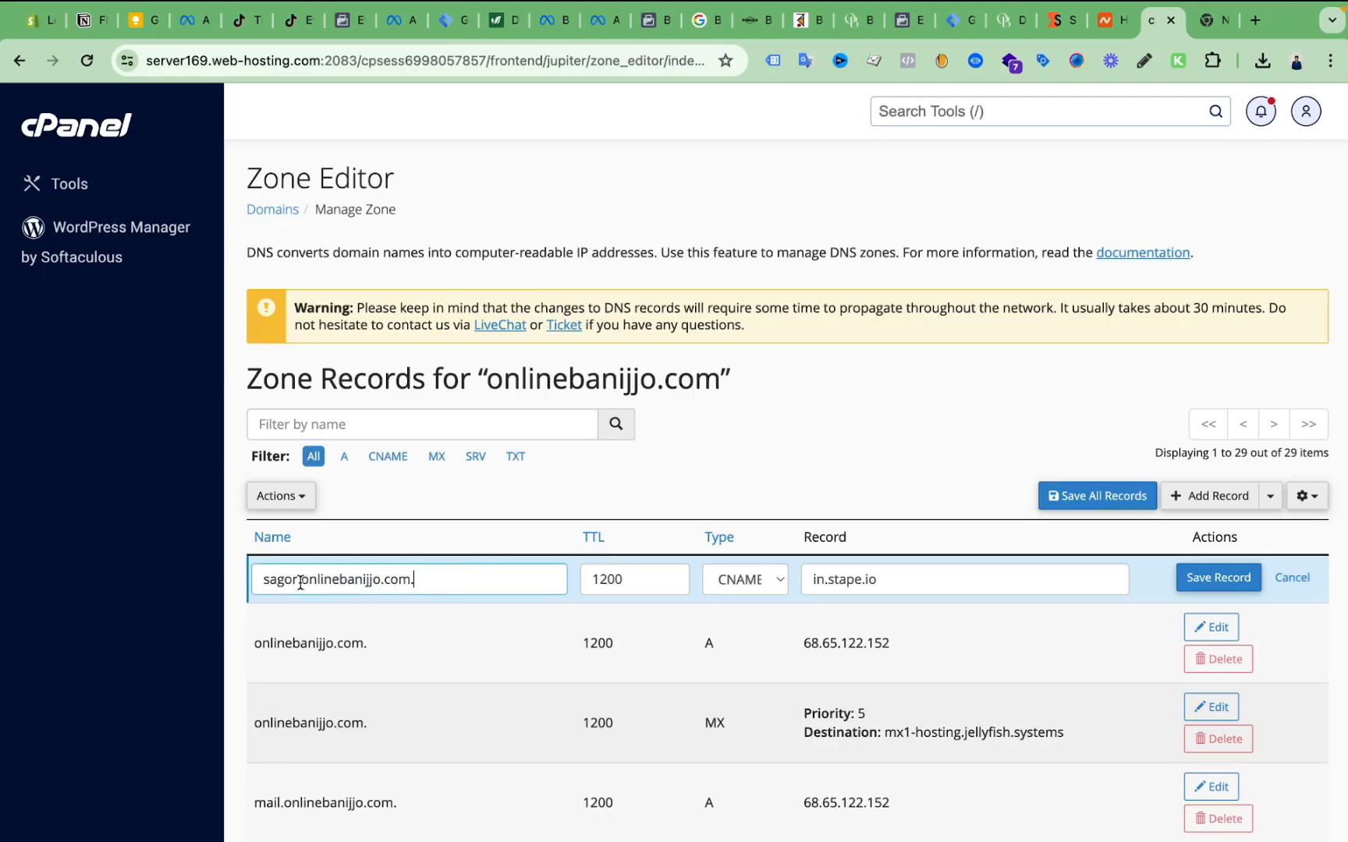
drag(300, 582, 489, 583)
key(BackSpace)
key(BackSpace)
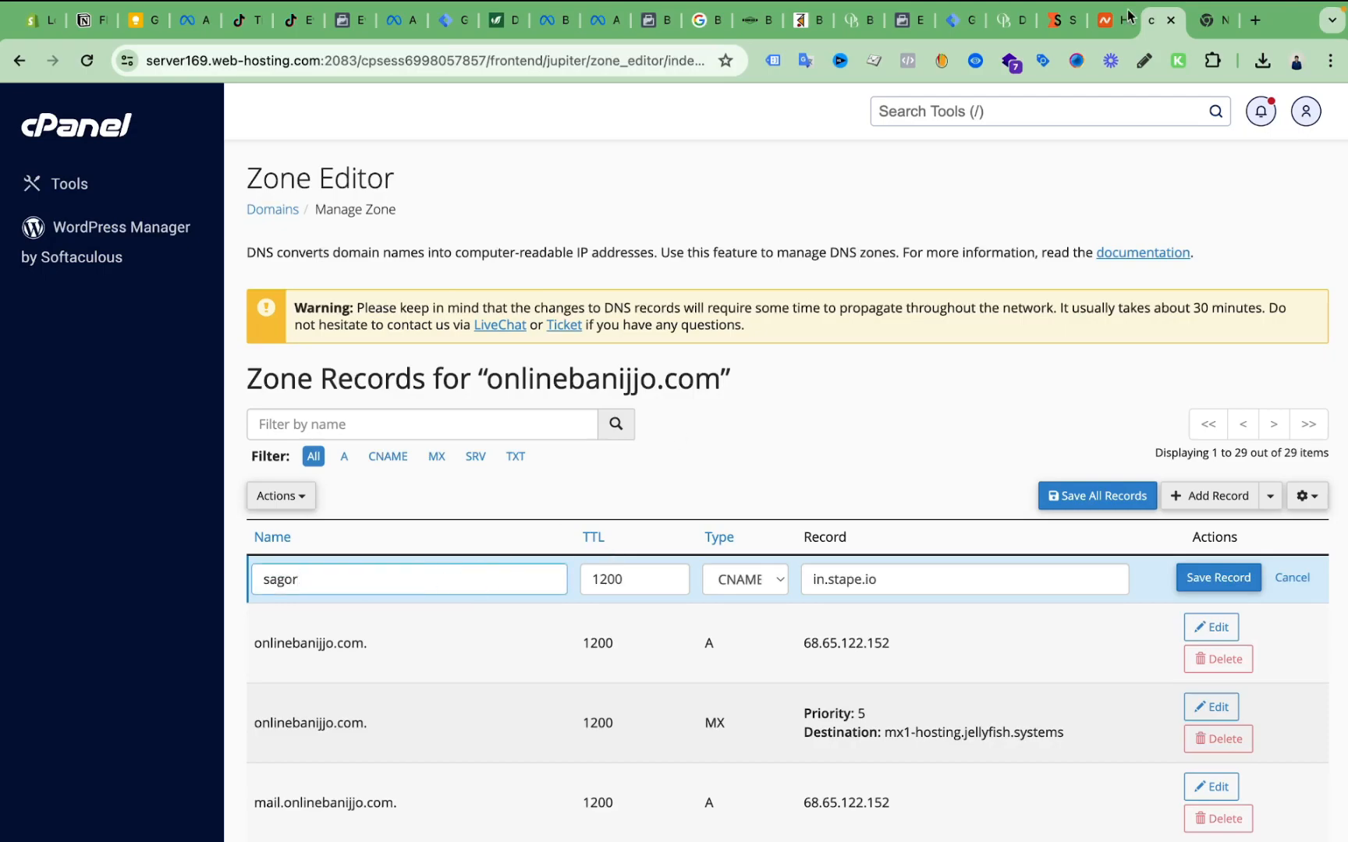
click(1054, 19)
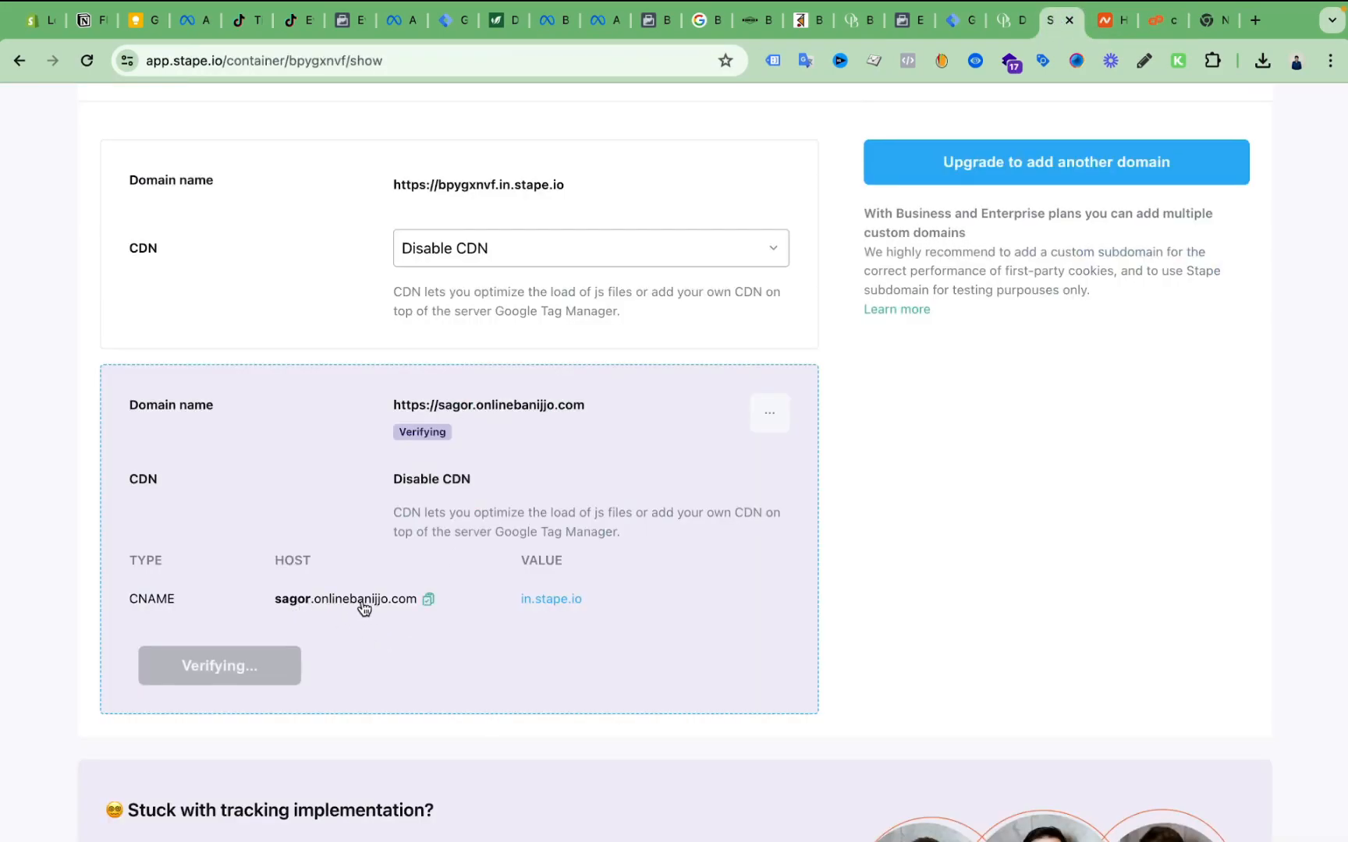
click(1166, 20)
drag(439, 569, 303, 581)
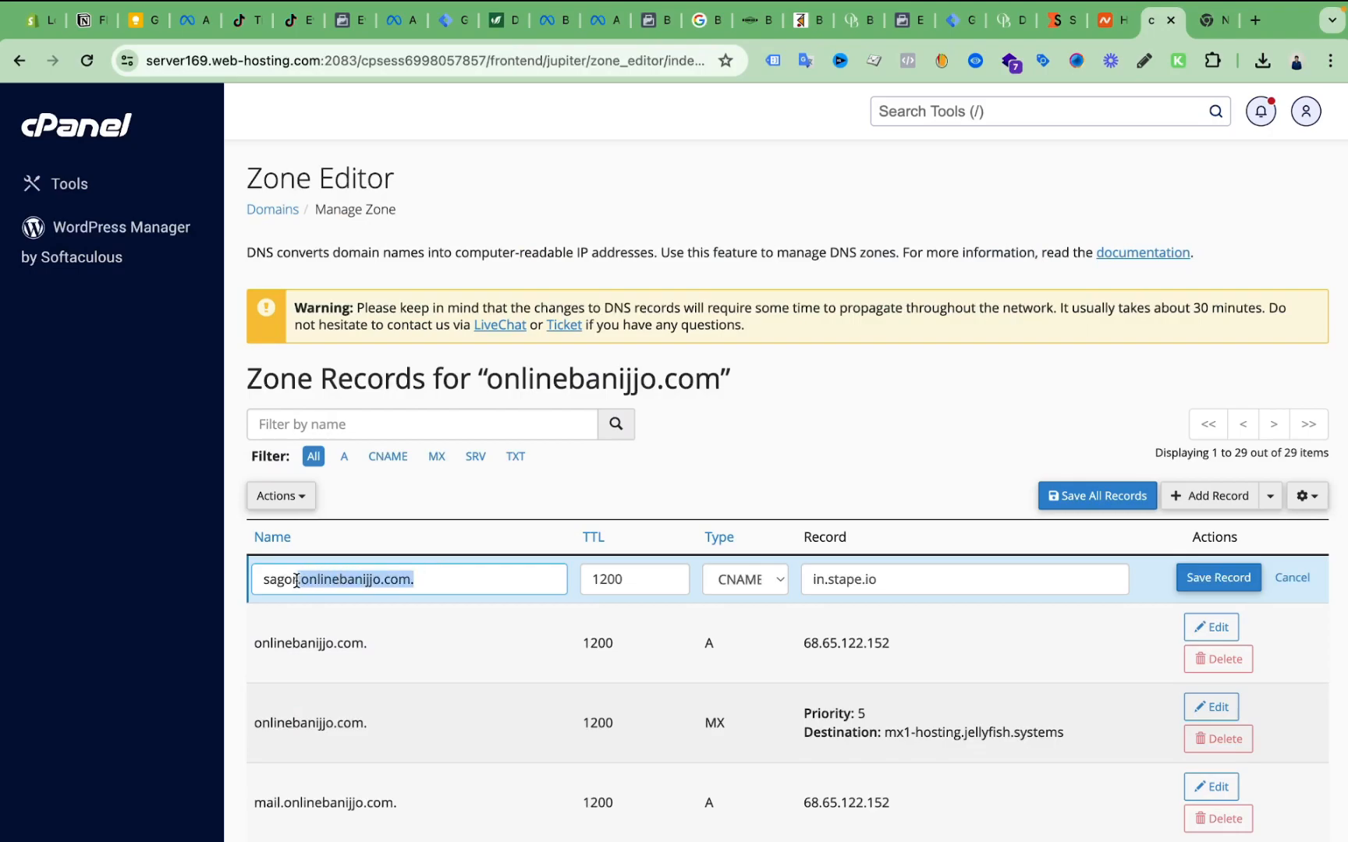
key(BackSpace)
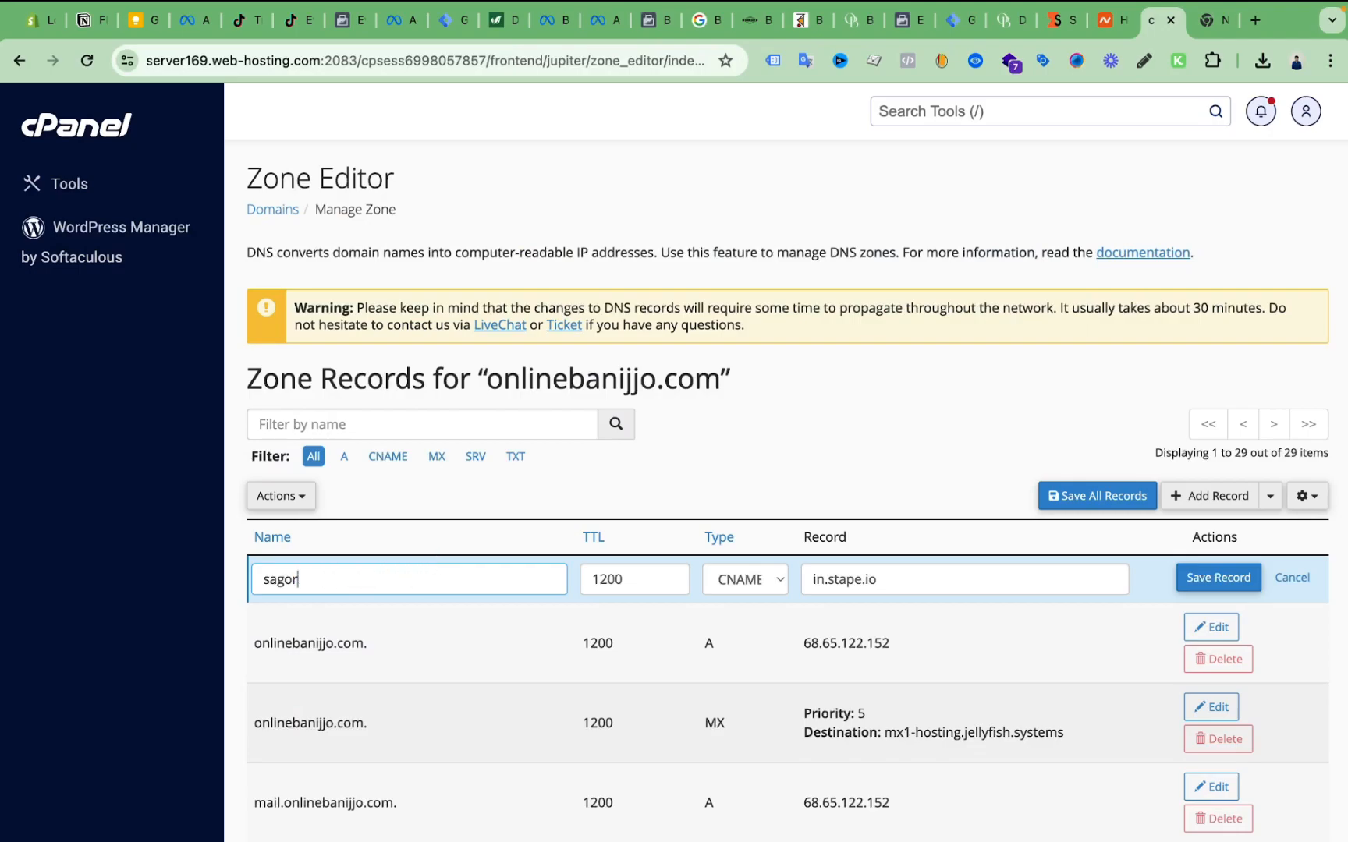
click(884, 432)
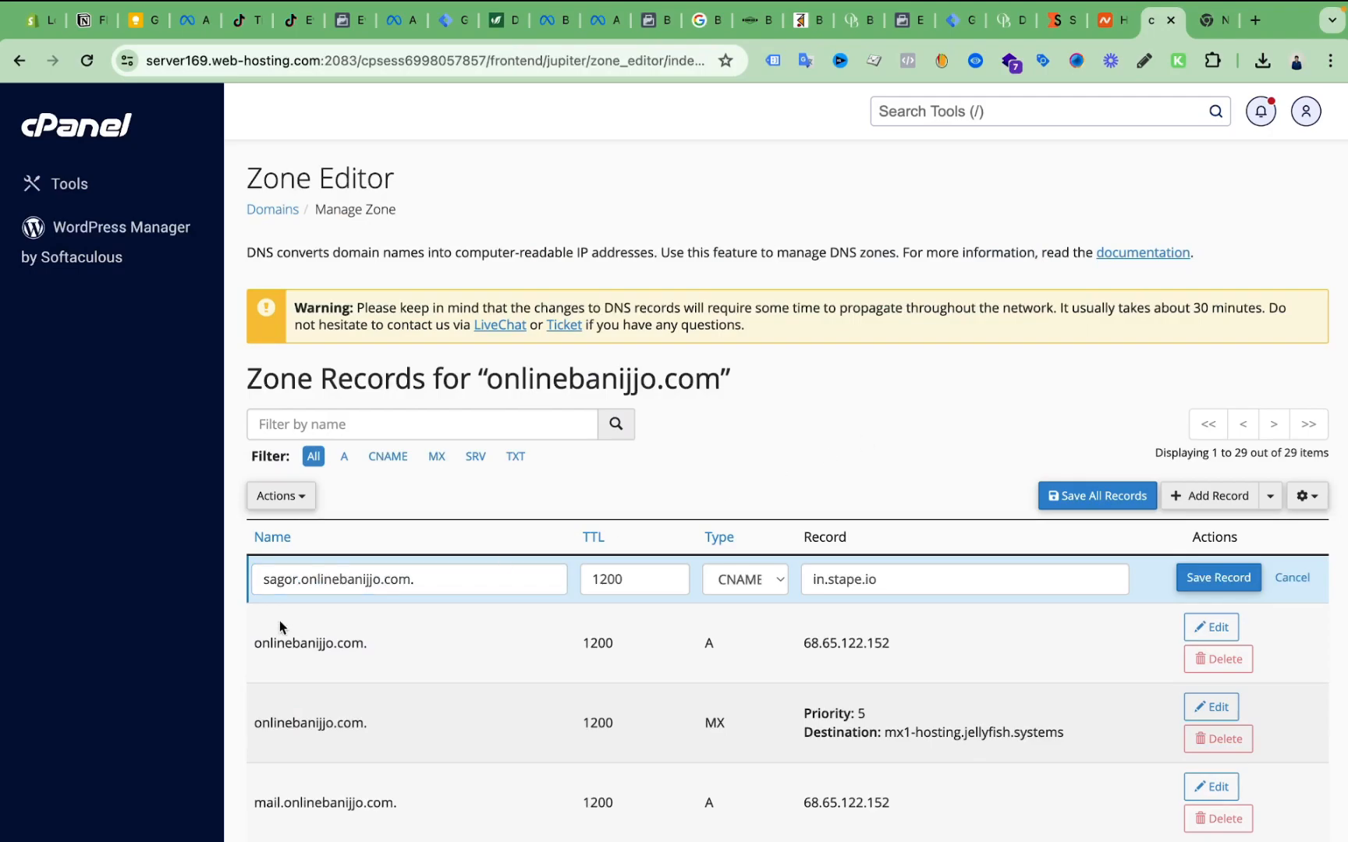
Step: Compare the new record with Stape's CNAME entry for sagor.onlinebanijjo.com and save the record in cPanel
click(1047, 26)
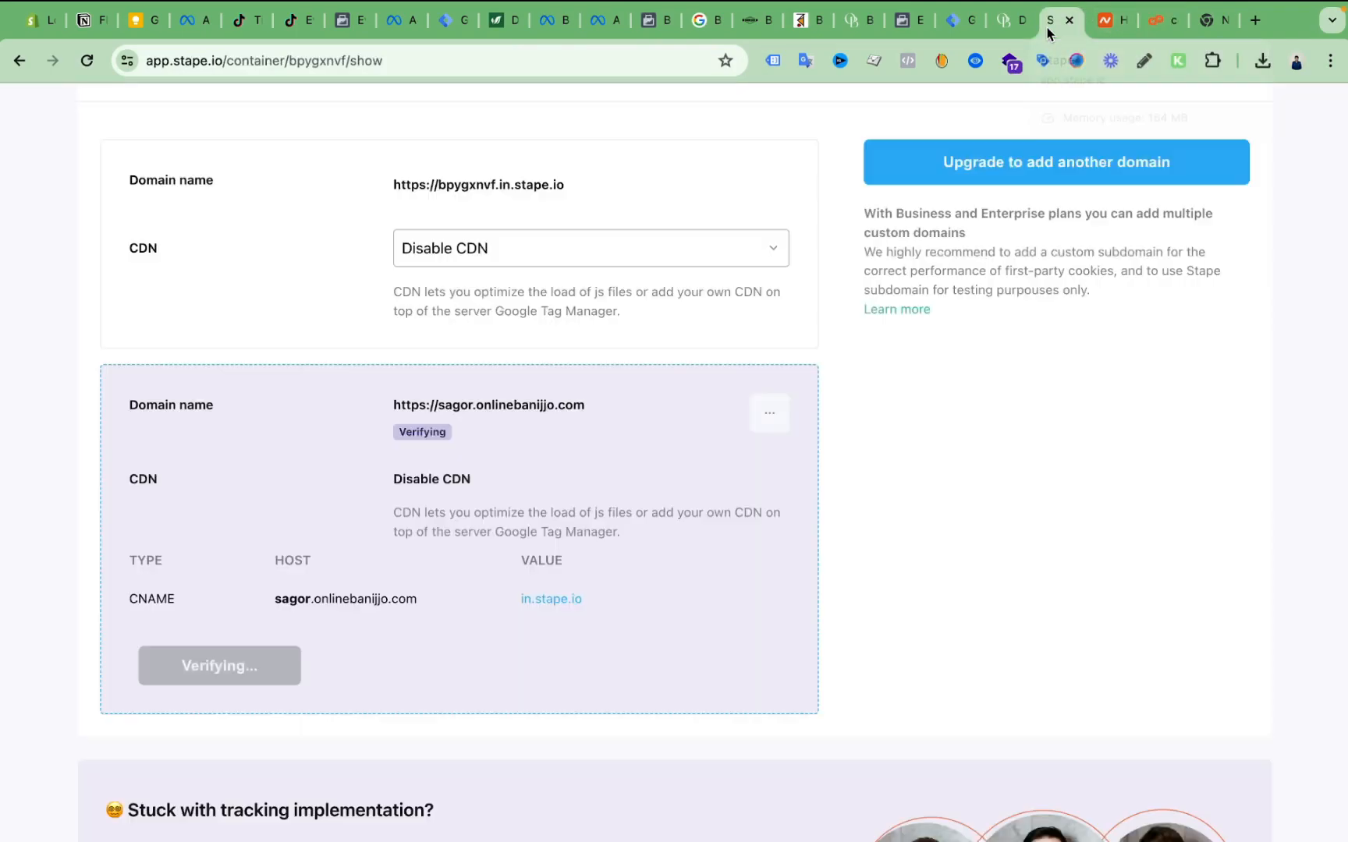
click(1164, 22)
click(439, 575)
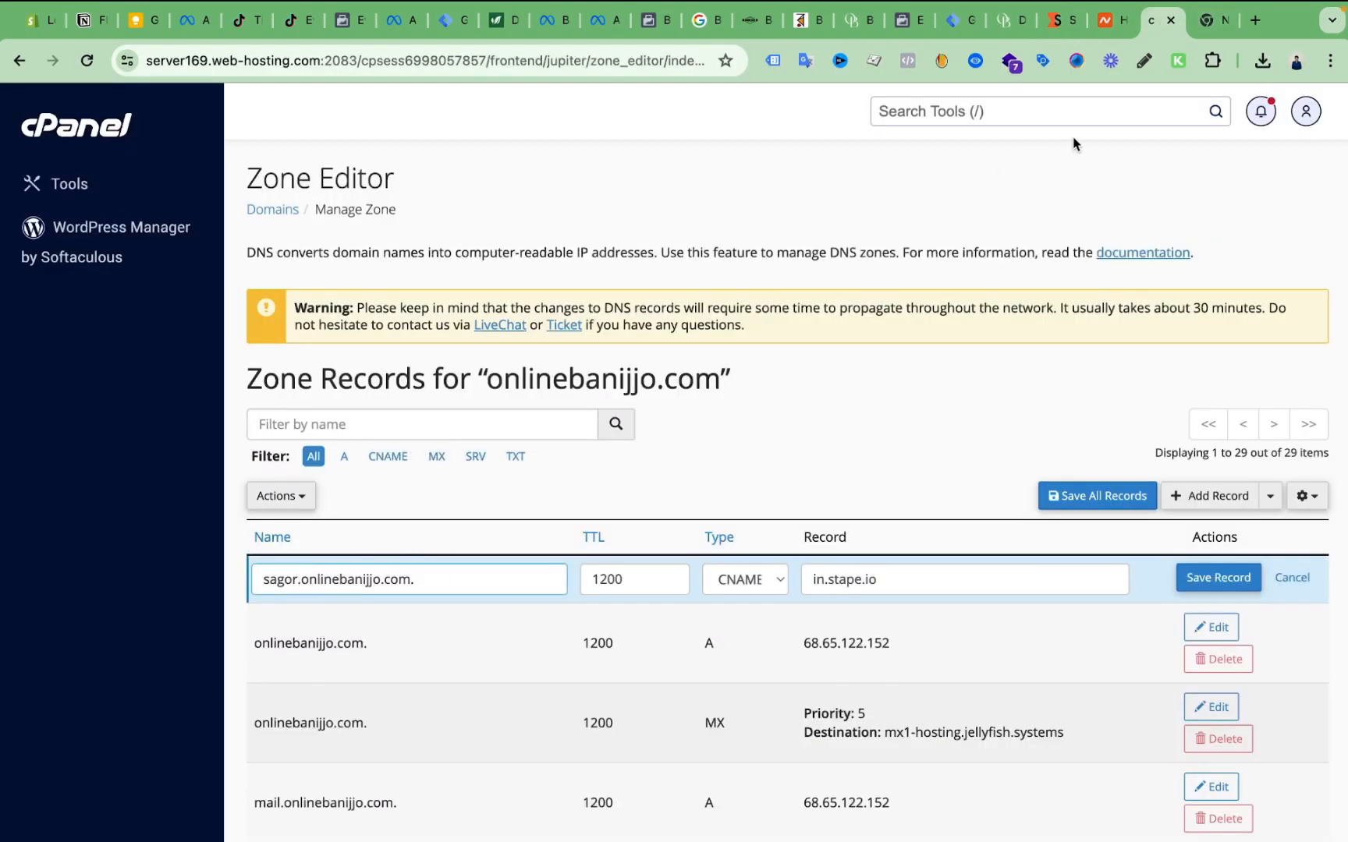
click(1057, 21)
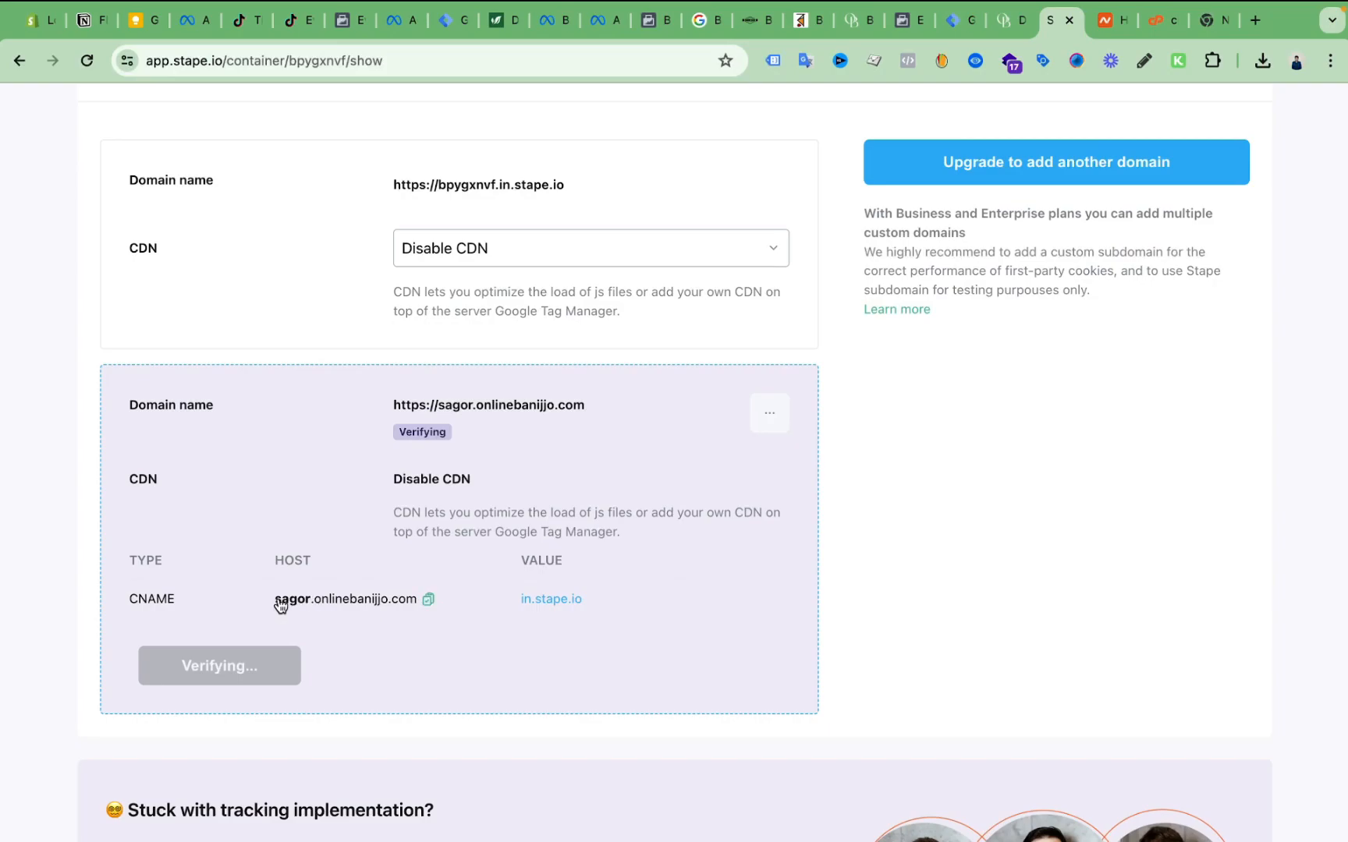
click(1131, 29)
click(1154, 25)
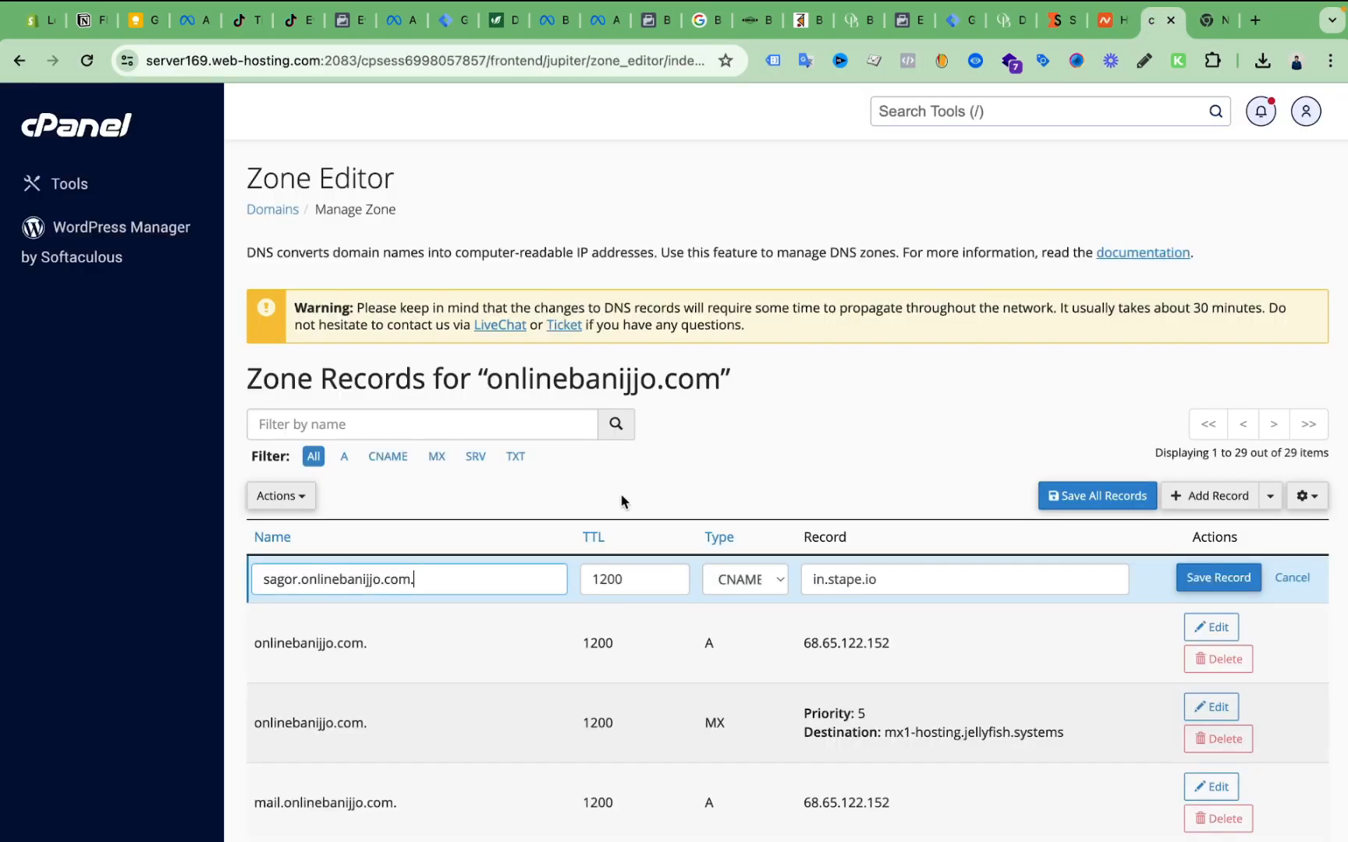
click(1208, 581)
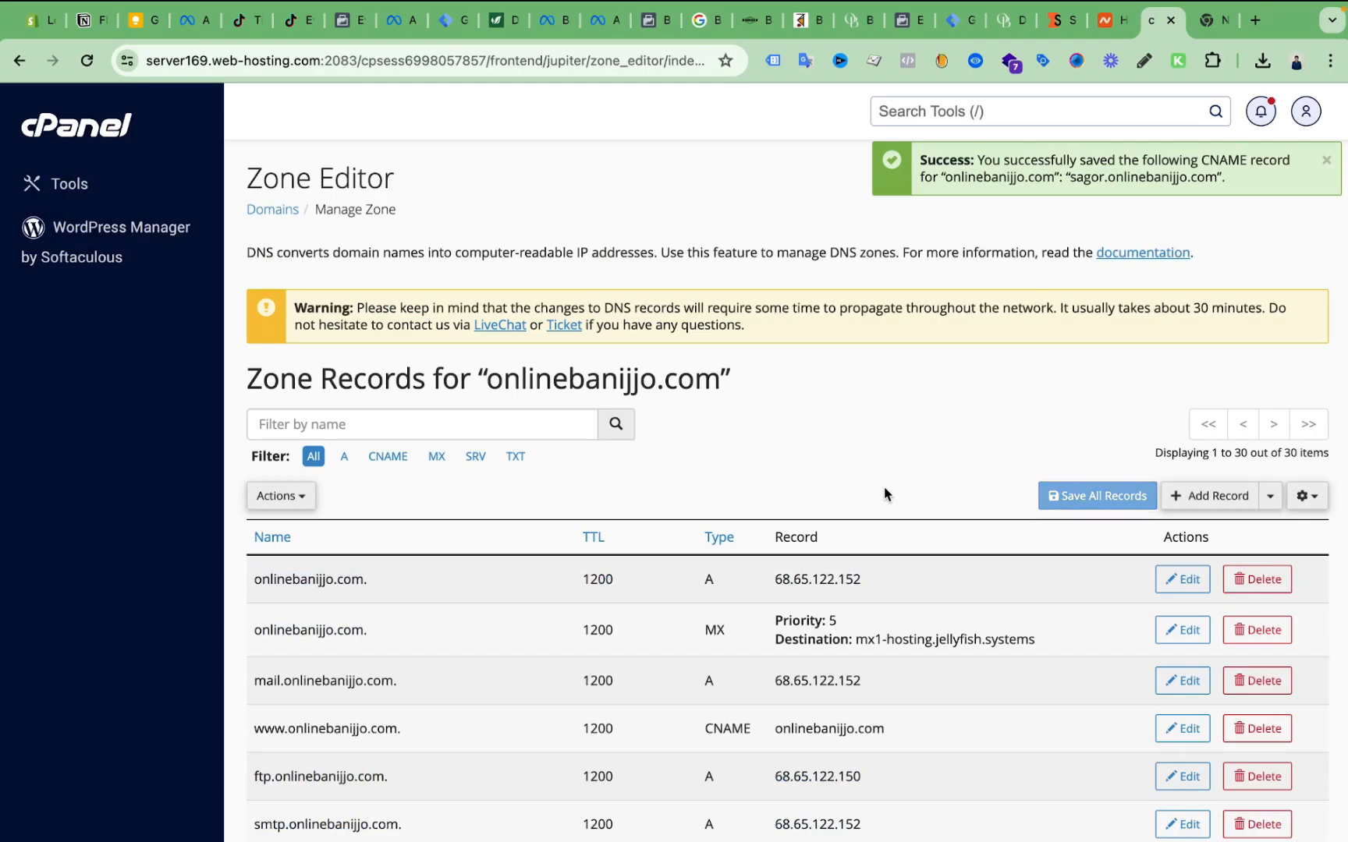
Step: Review the zone records list and check the verification status of sagor.onlinebanijjo.com in Stape
scroll(885, 493, down, 2)
scroll(663, 490, down, 10)
scroll(662, 497, up, 13)
click(1109, 21)
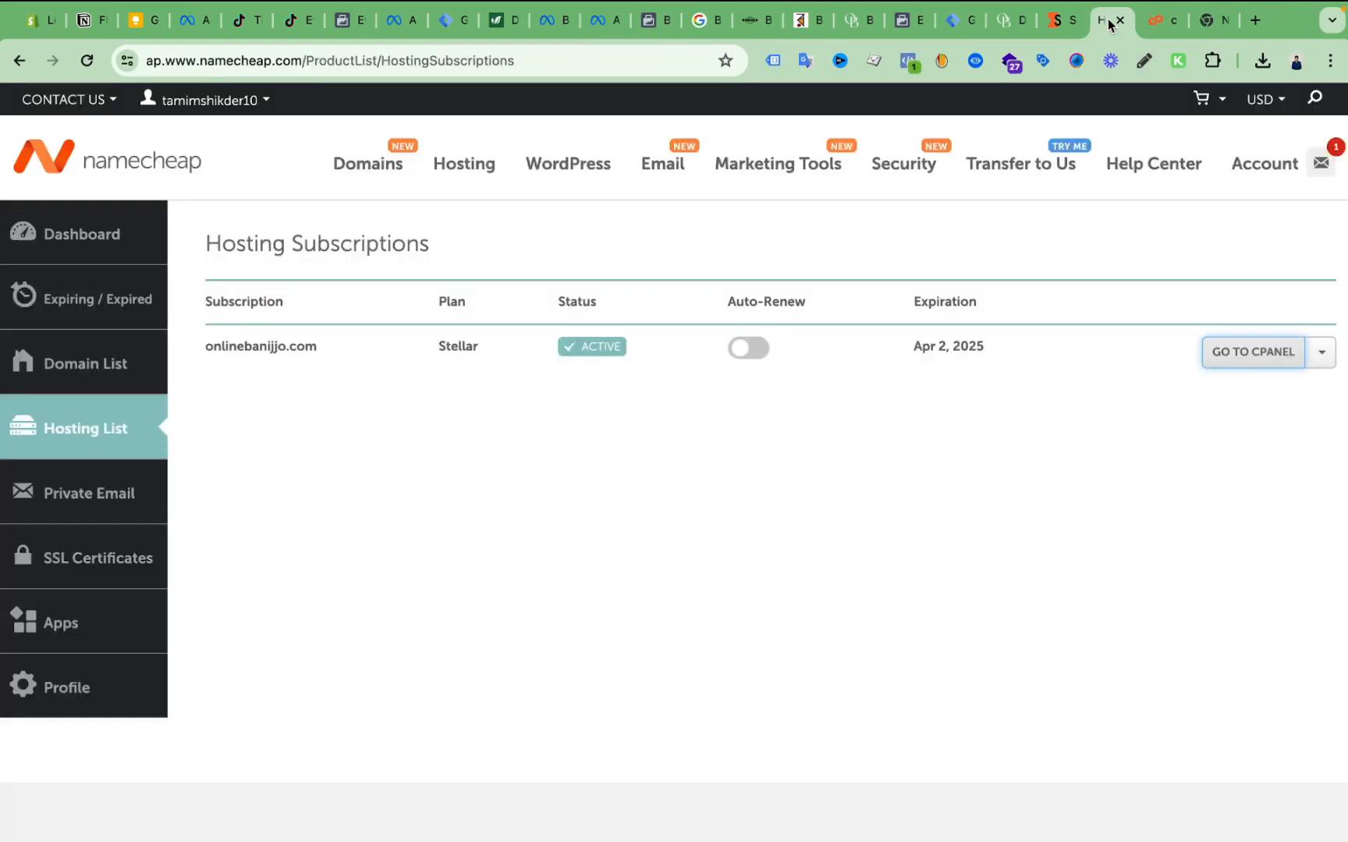
click(1061, 23)
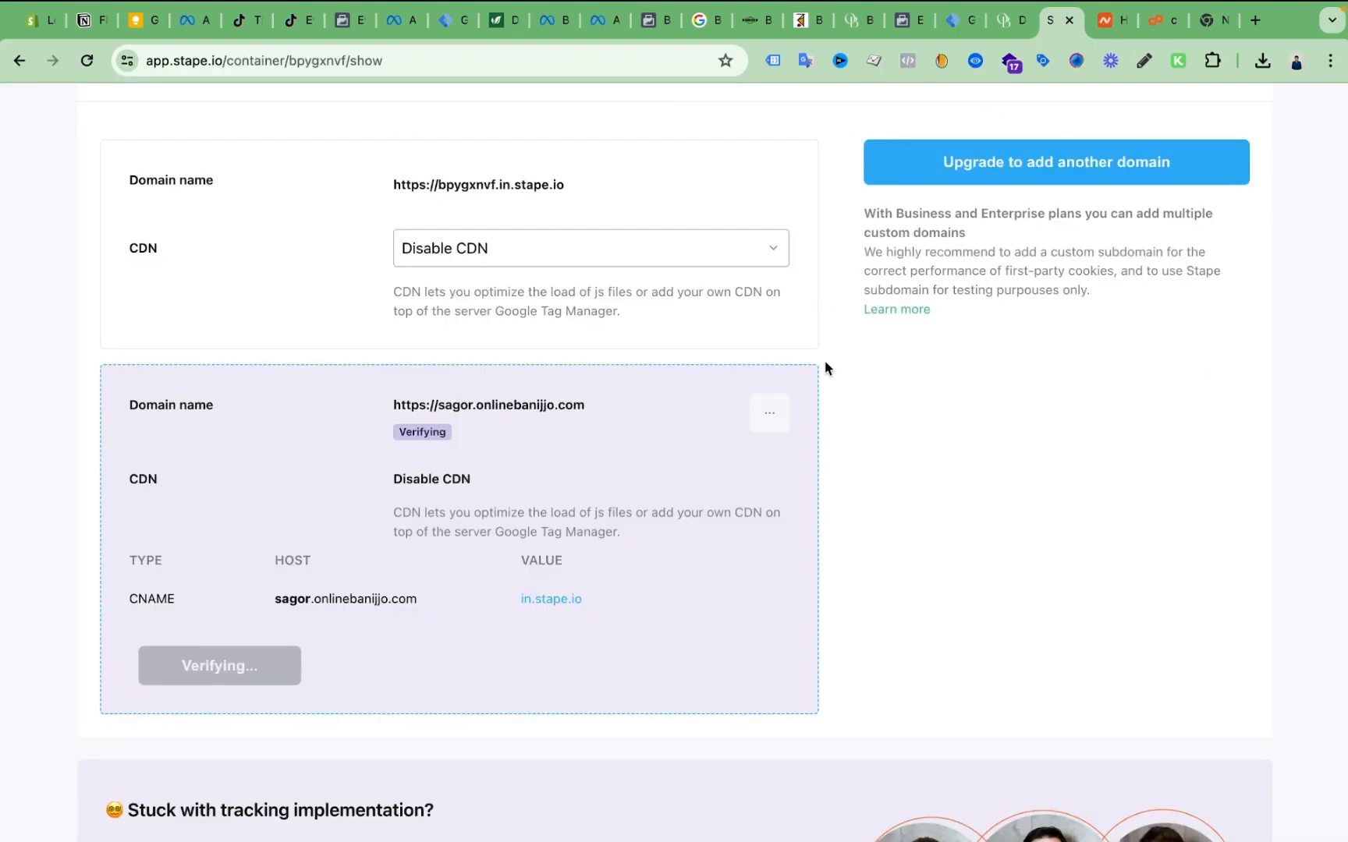
scroll(665, 433, up, 10)
scroll(664, 433, down, 13)
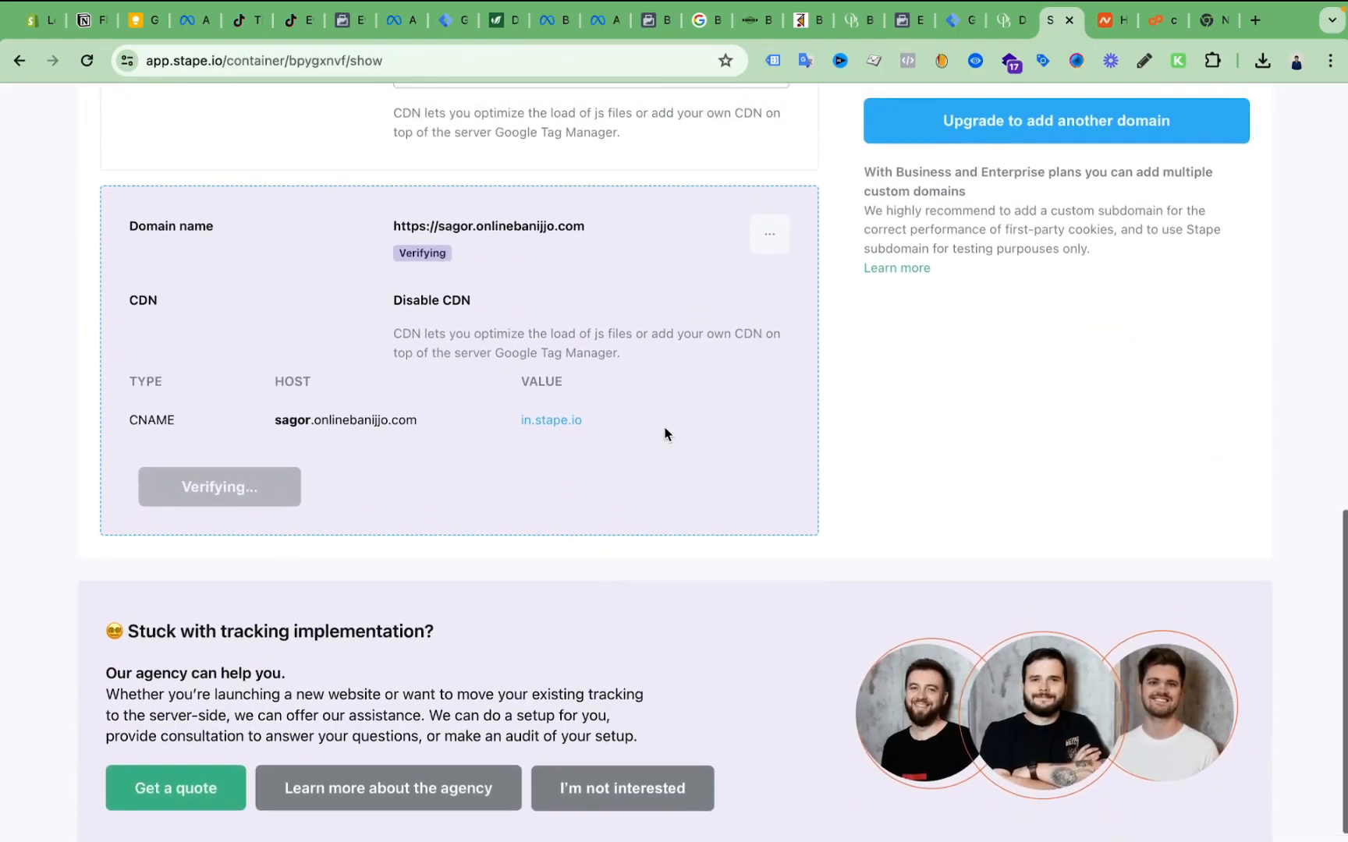
scroll(665, 433, up, 3)
Step: Search for google dig in a new browser tab and open the Google Admin Toolbox Dig page
click(1255, 21)
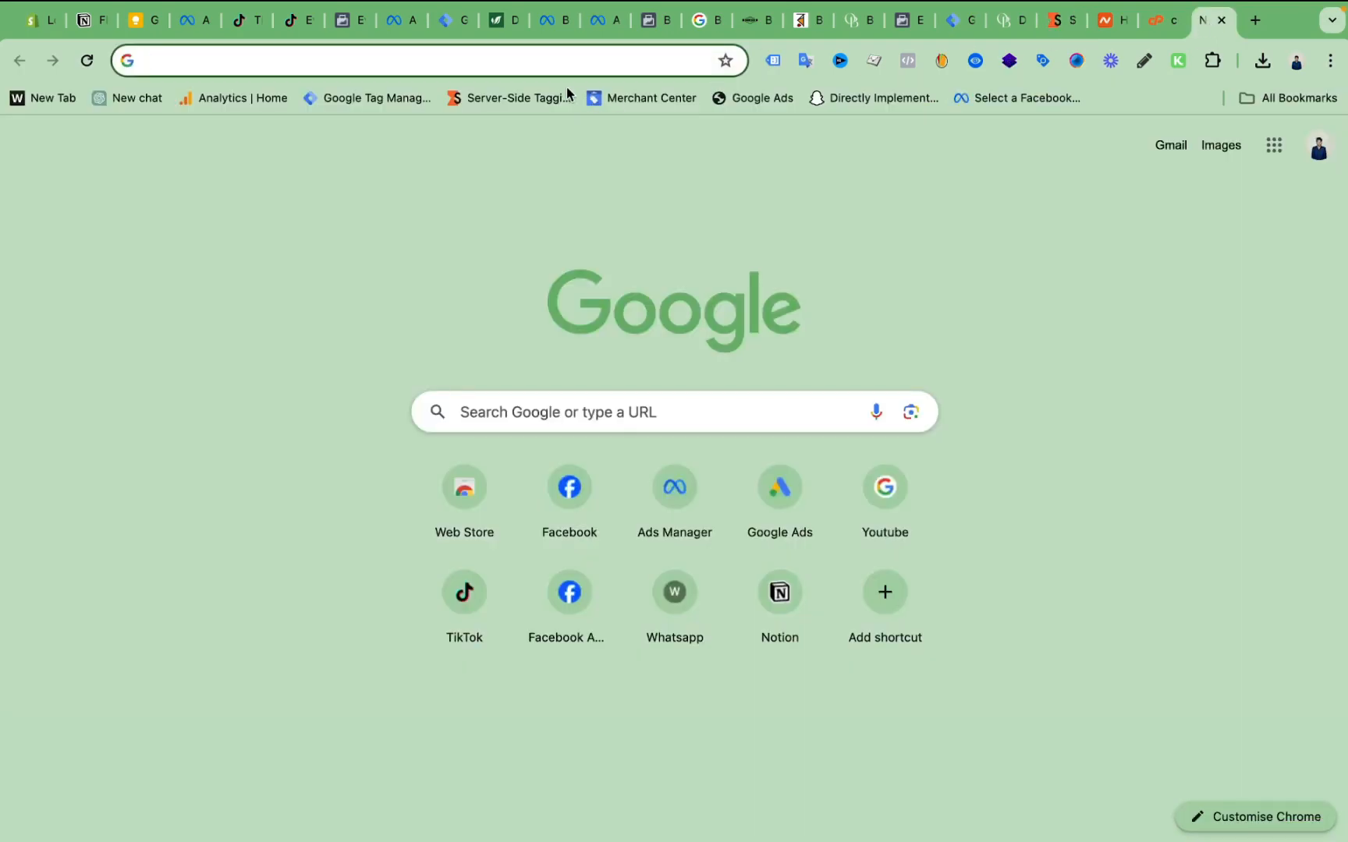
text(googl)
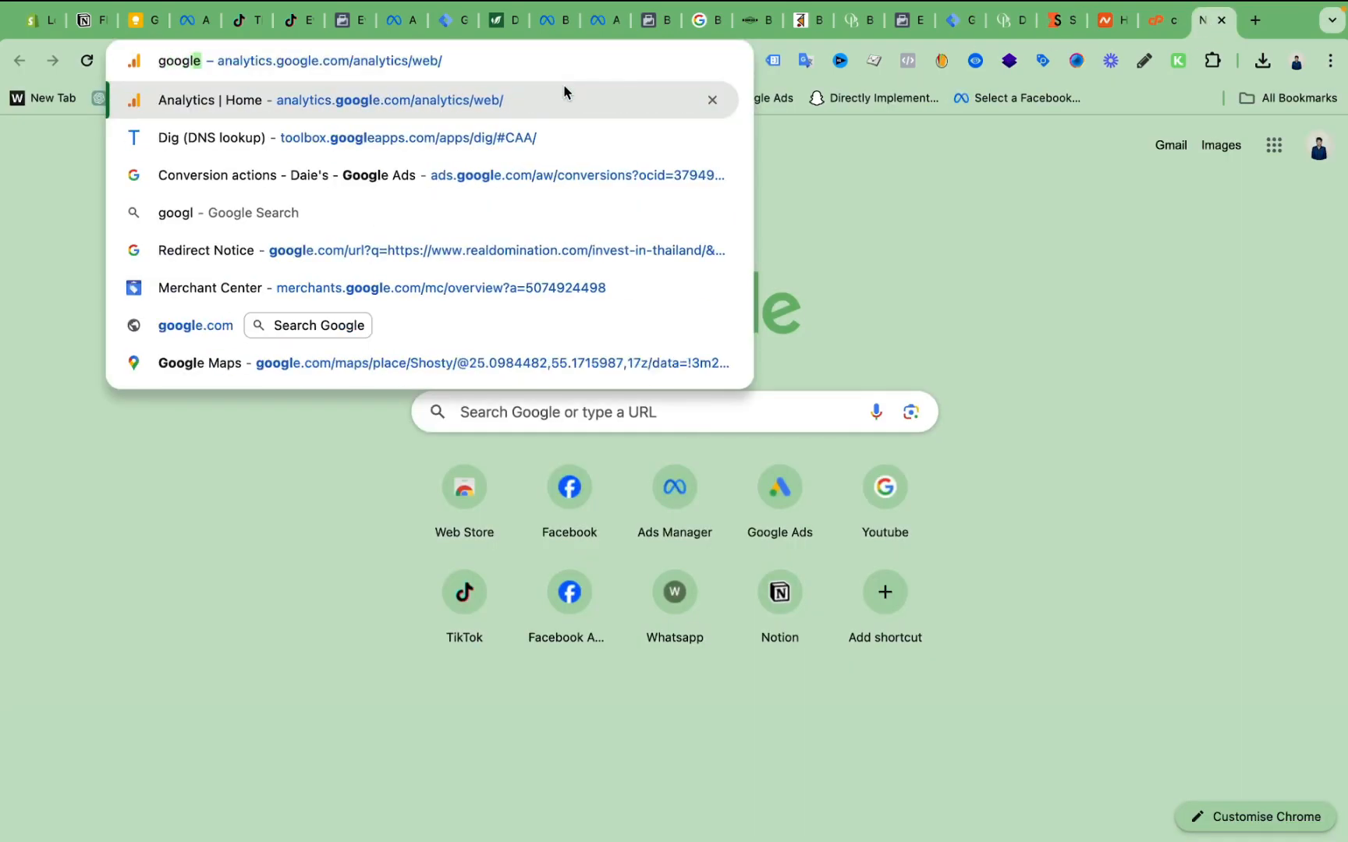
text(e dig)
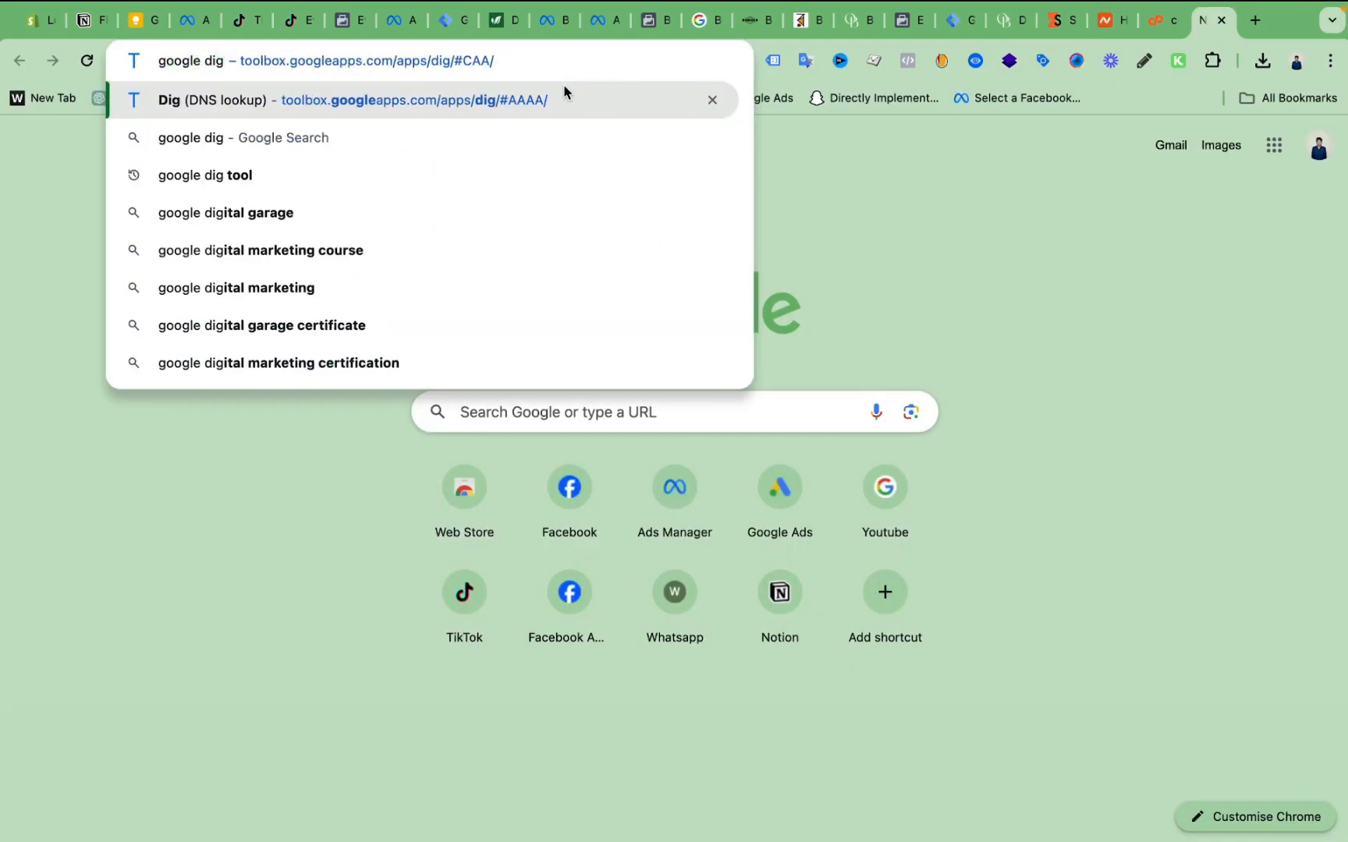
click(535, 100)
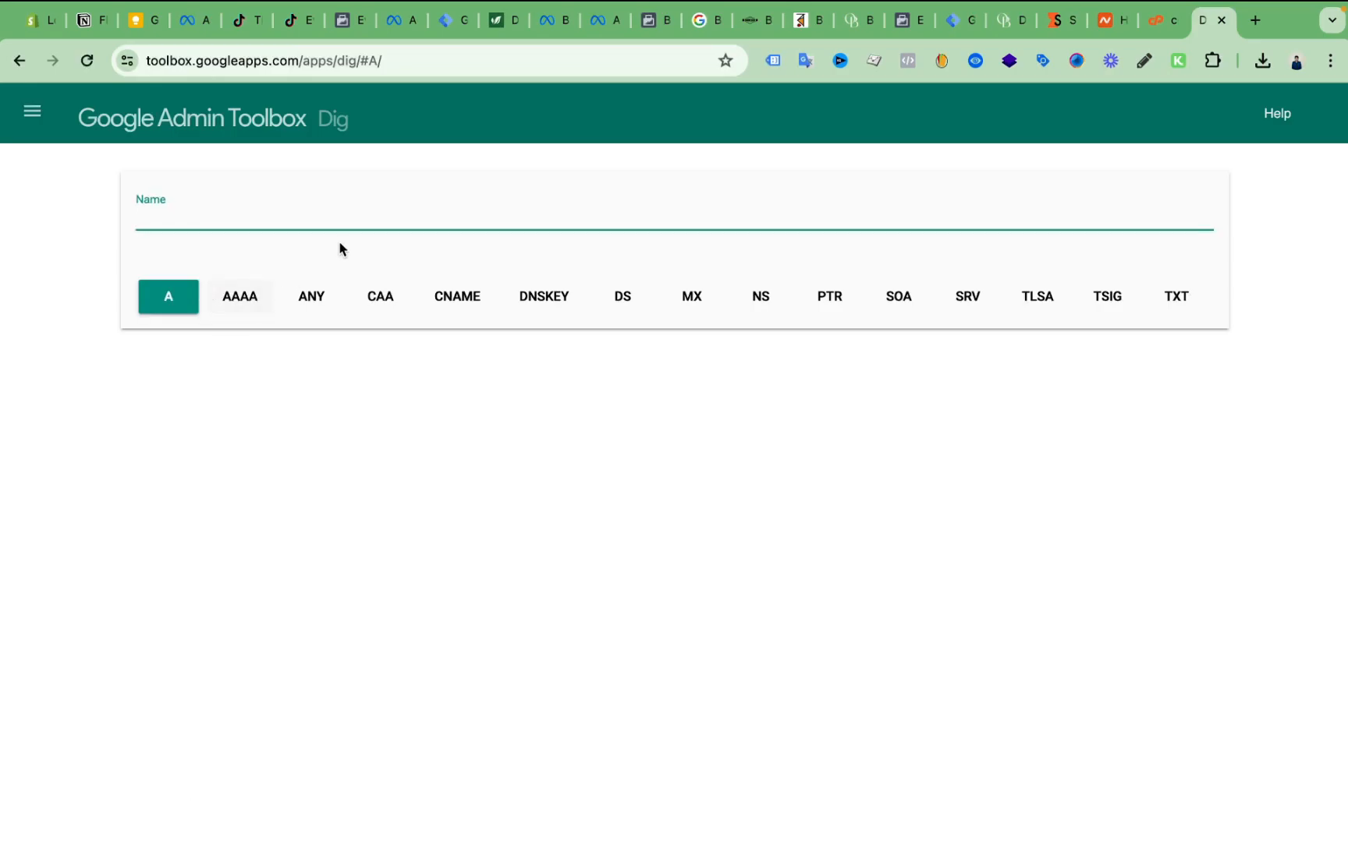
click(1162, 19)
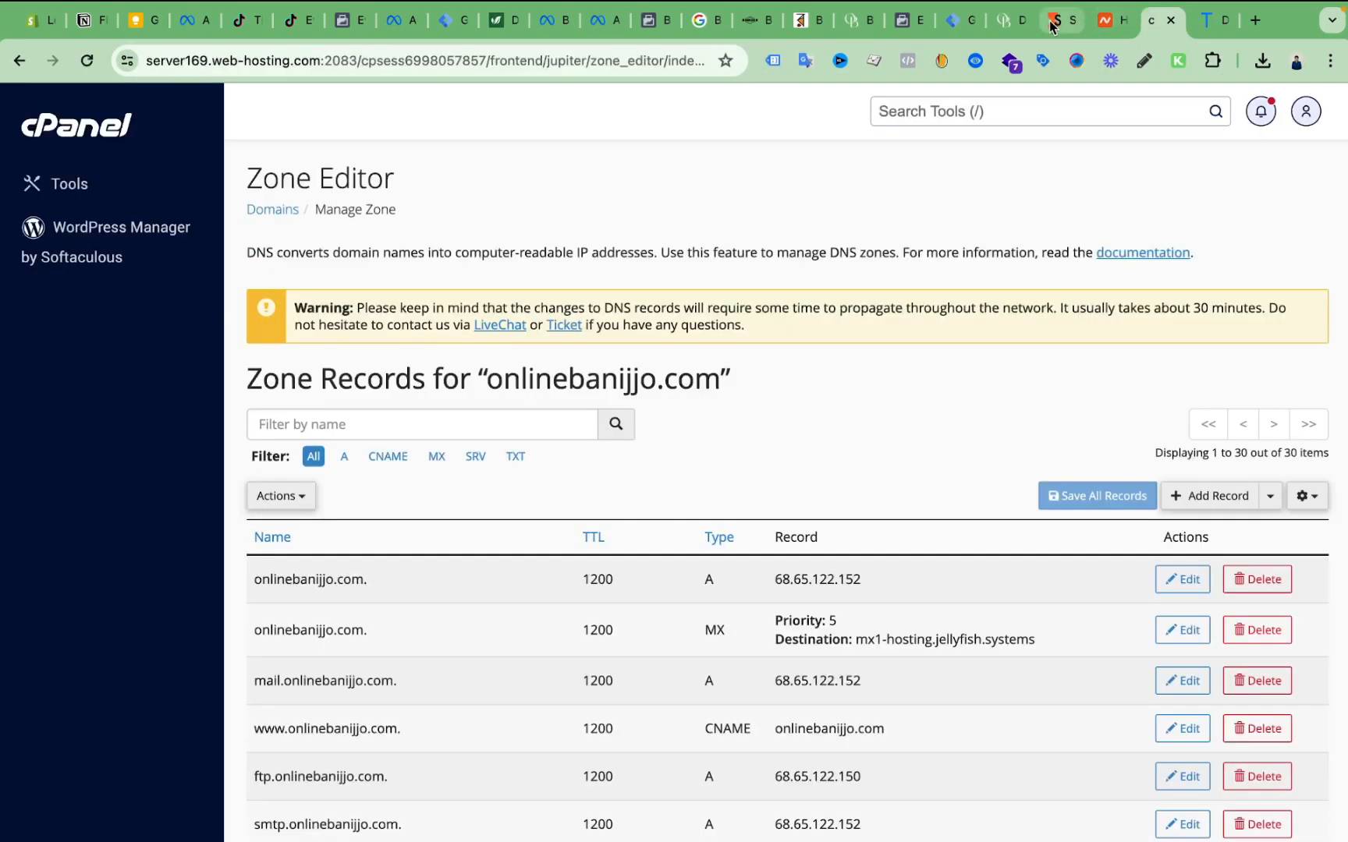
click(1054, 20)
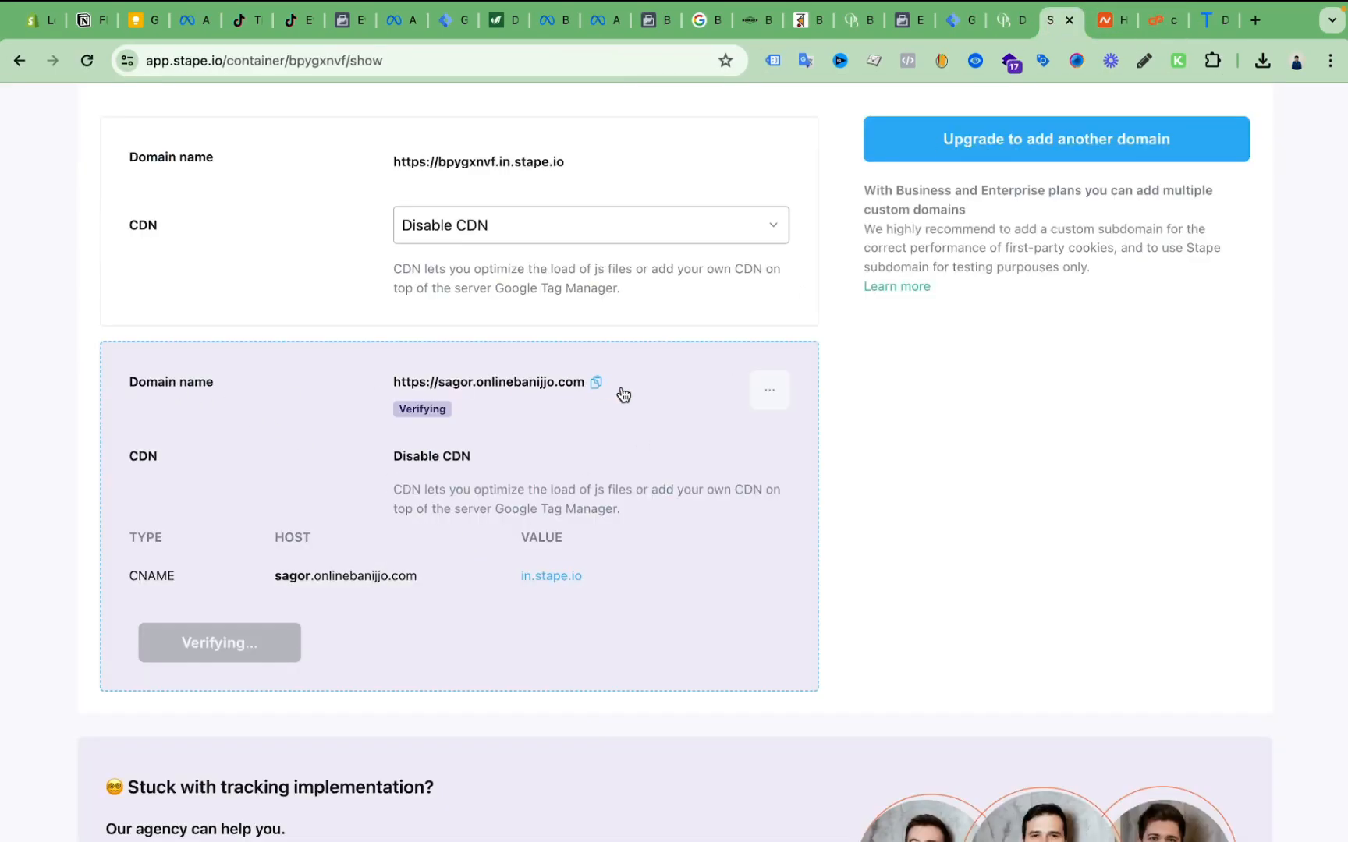
click(597, 383)
click(1213, 20)
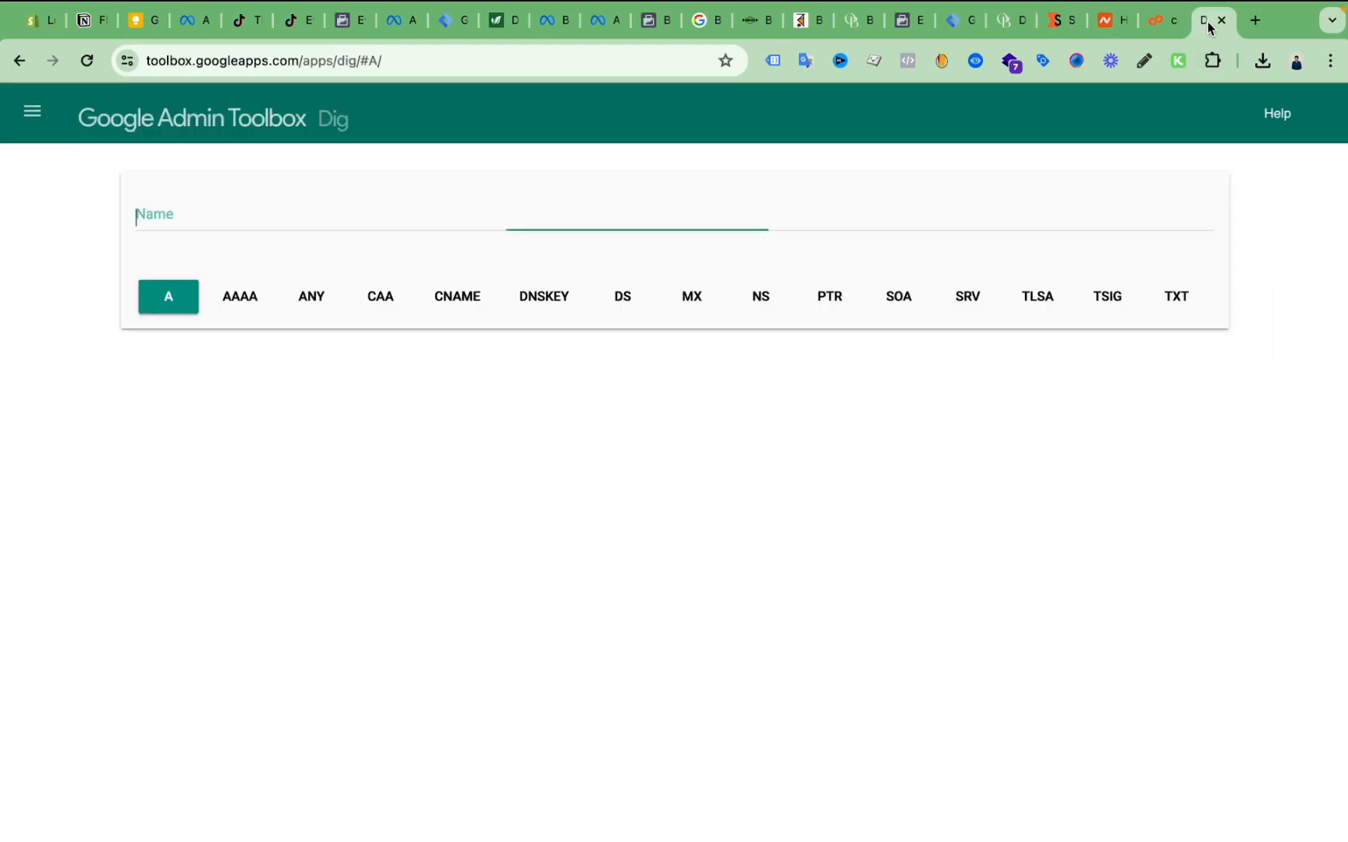
click(264, 215)
key(ctrl+v)
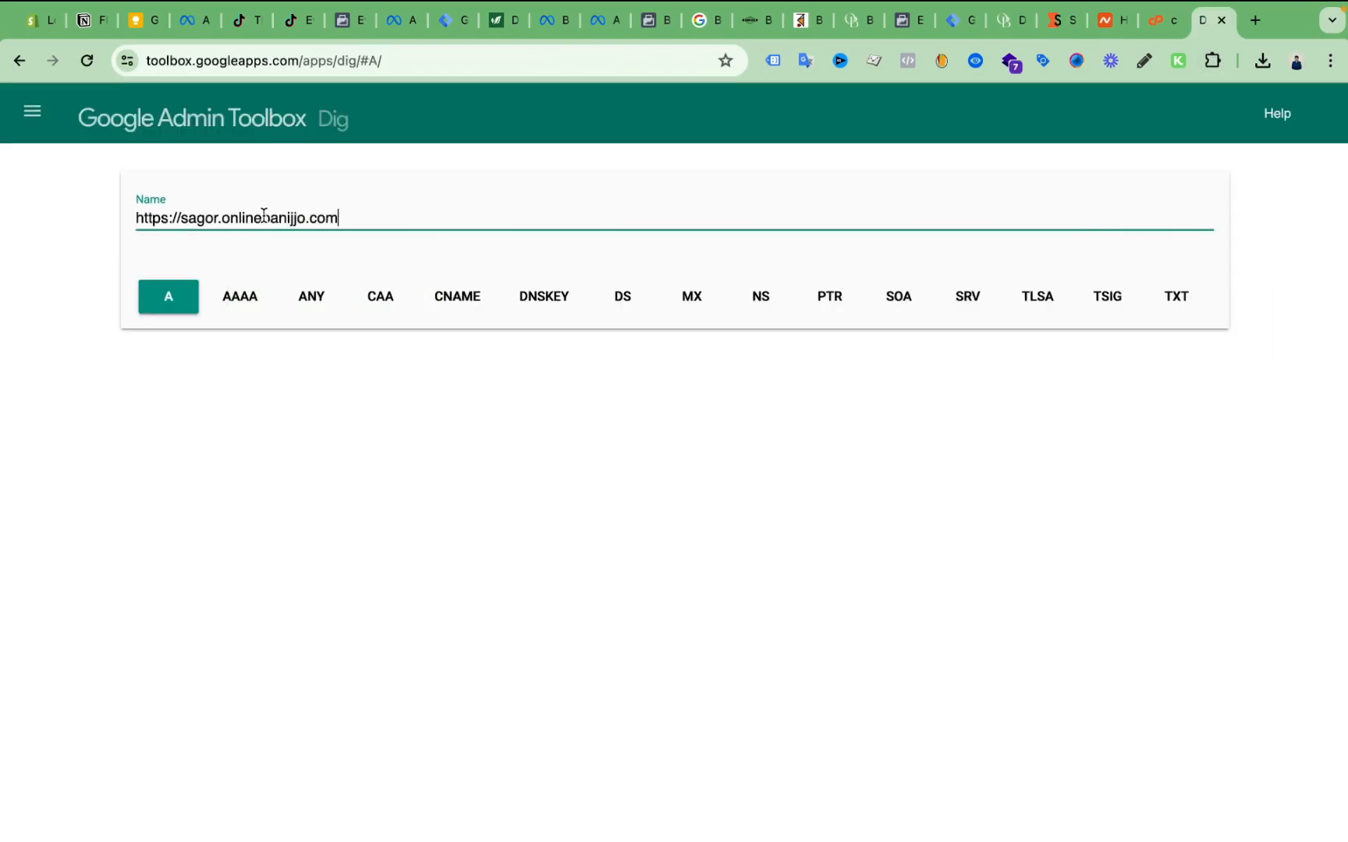
click(182, 218)
key(BackSpace)
key(BackSpace)
key(BackSpace)
key(BackSpace)
key(BackSpace)
key(BackSpace)
key(BackSpace)
key(BackSpace)
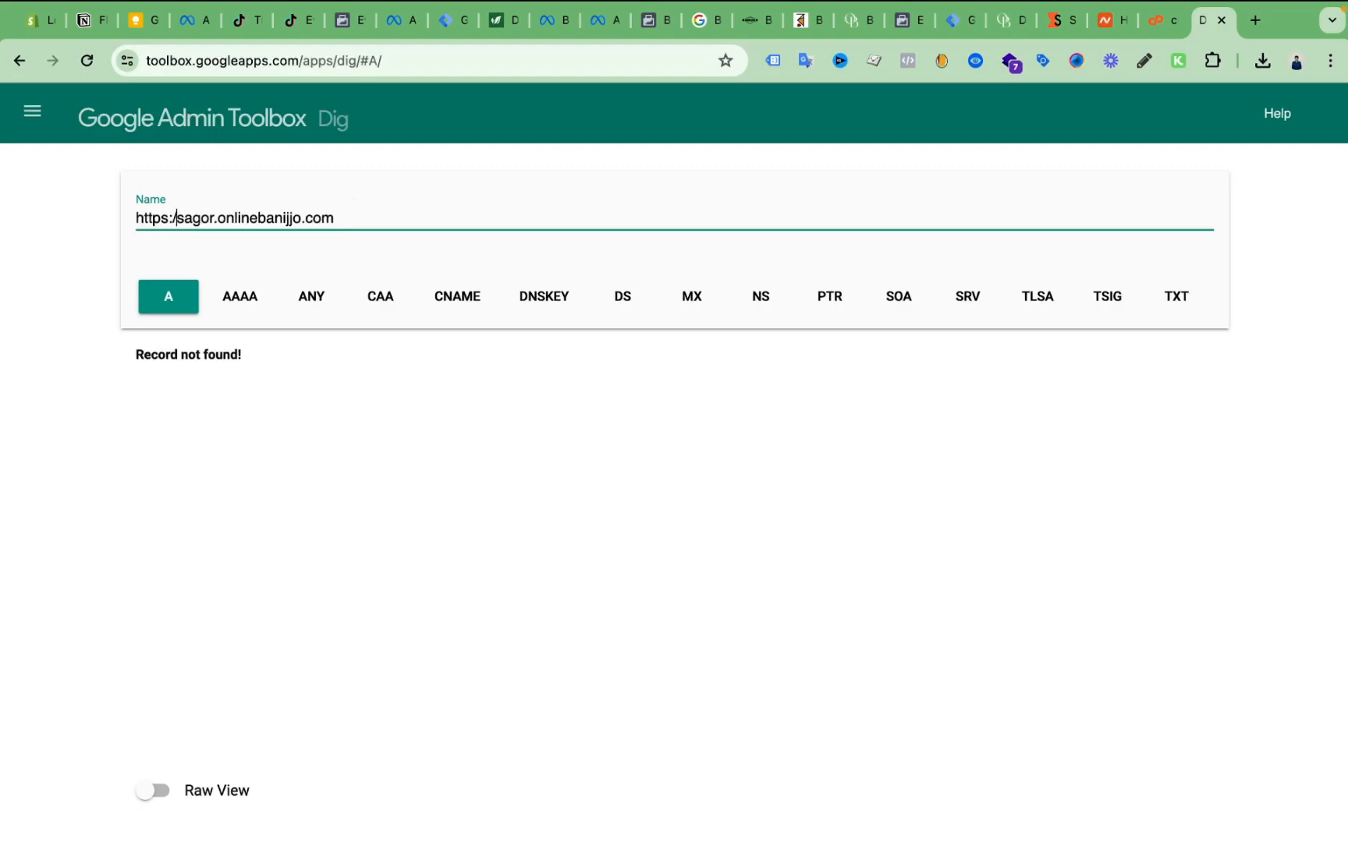
click(404, 213)
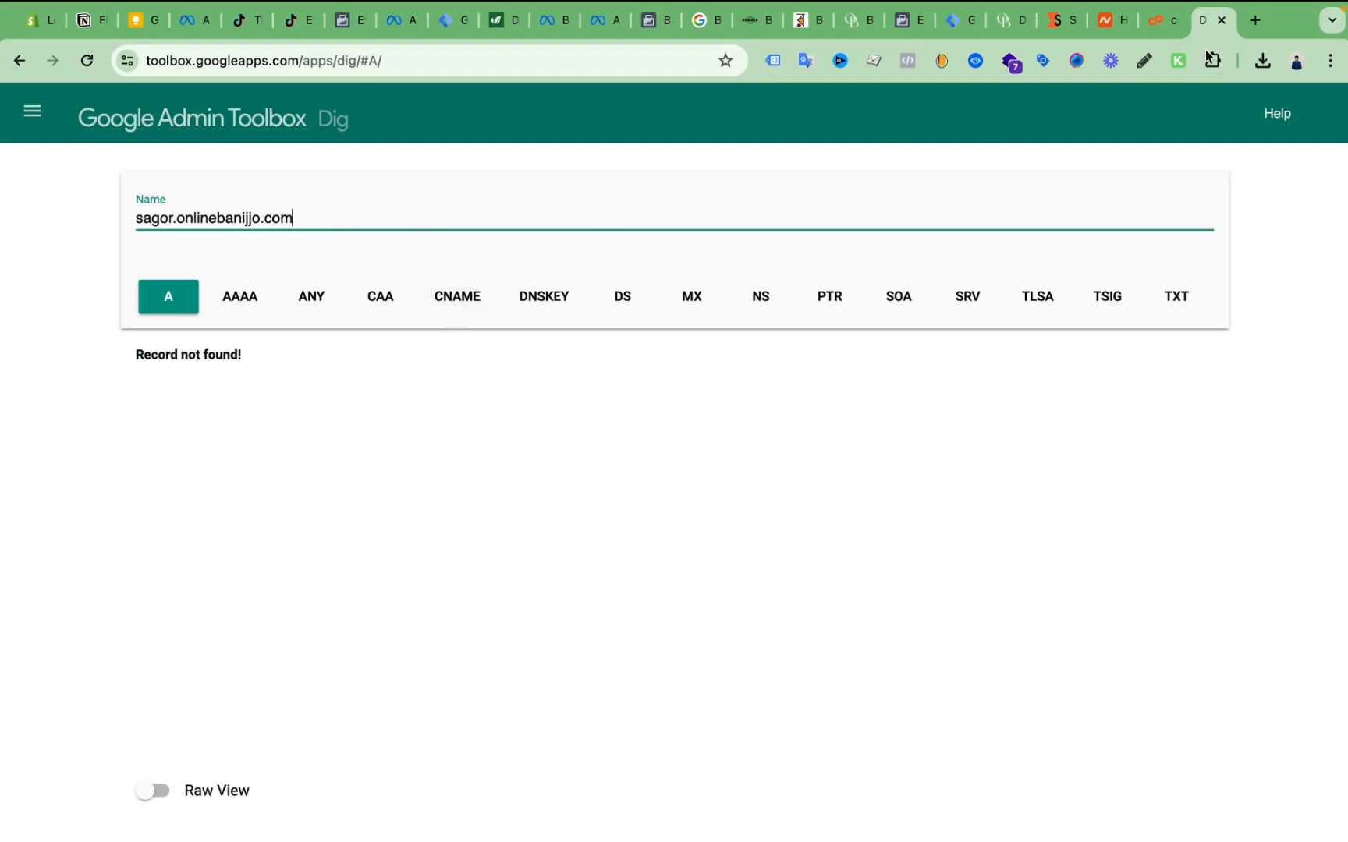
Step: Look up the CNAME record for sagor.onlinebanijjo.com and examine its target value
click(452, 300)
scroll(382, 632, down, 3)
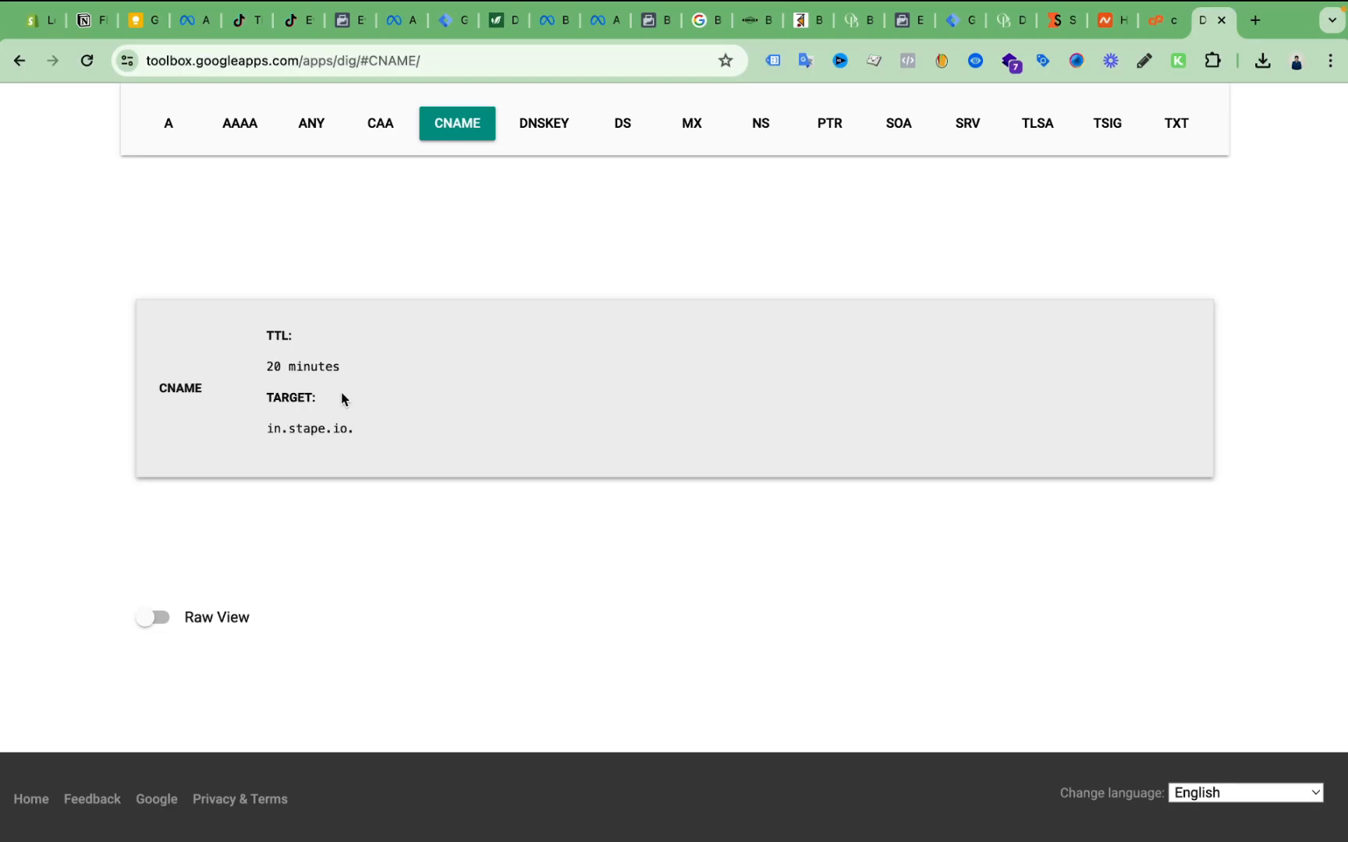
drag(369, 429, 253, 426)
scroll(501, 377, up, 3)
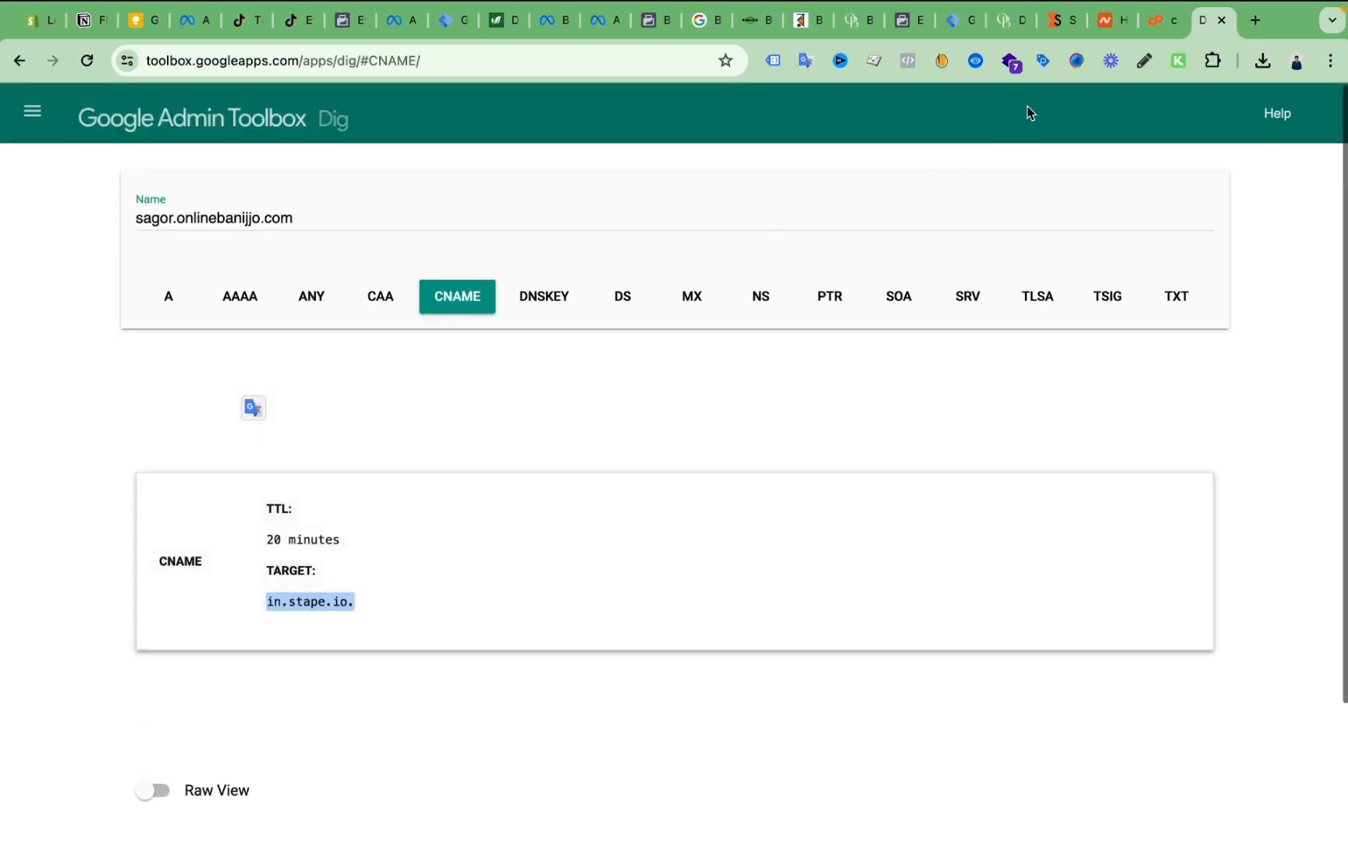
Step: Switch to Stape to compare its CNAME entry for sagor.onlinebanijjo.com with the Dig lookup result
click(1058, 19)
mouse_move(561, 581)
scroll(917, 404, up, 15)
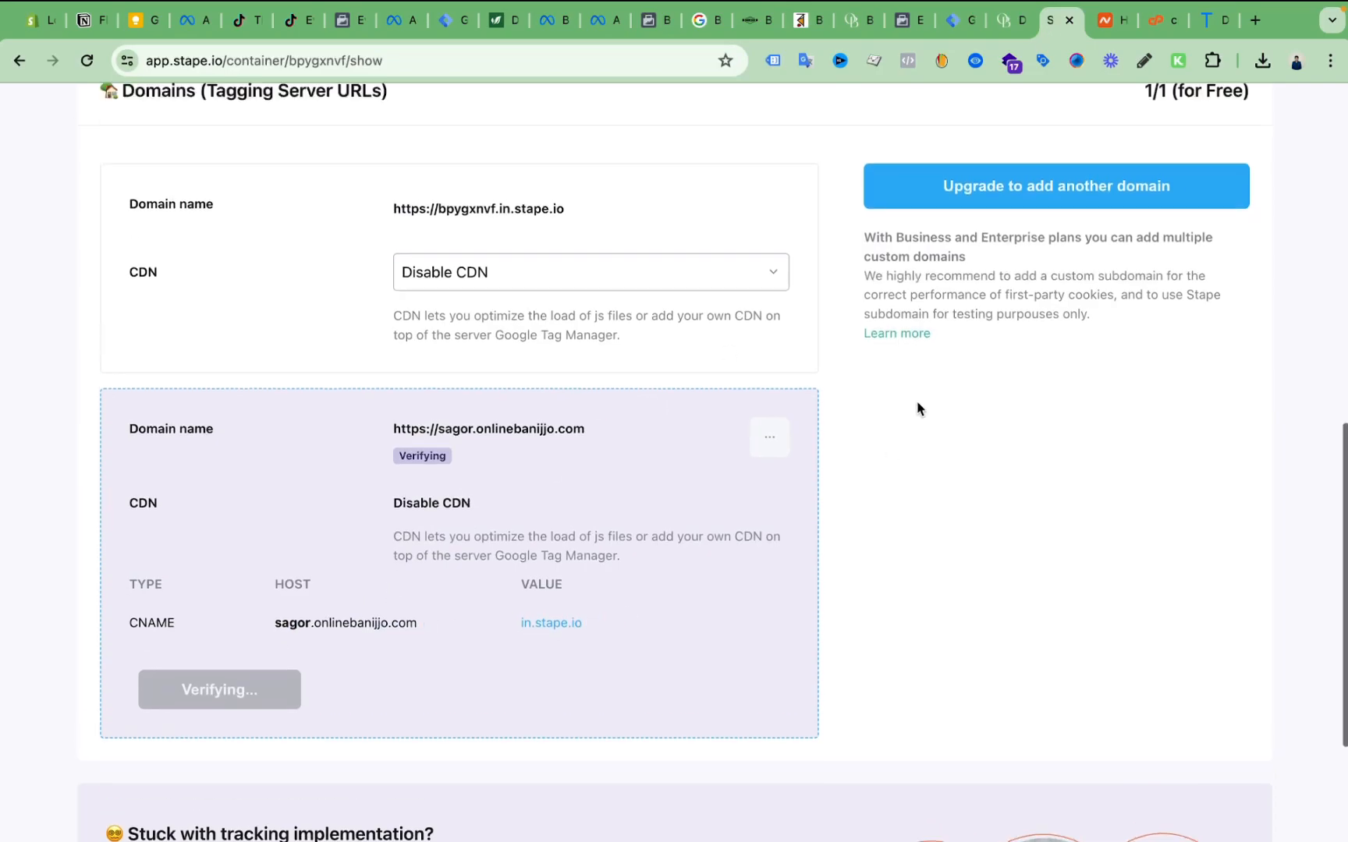
click(1212, 19)
scroll(535, 425, down, 3)
scroll(517, 442, up, 3)
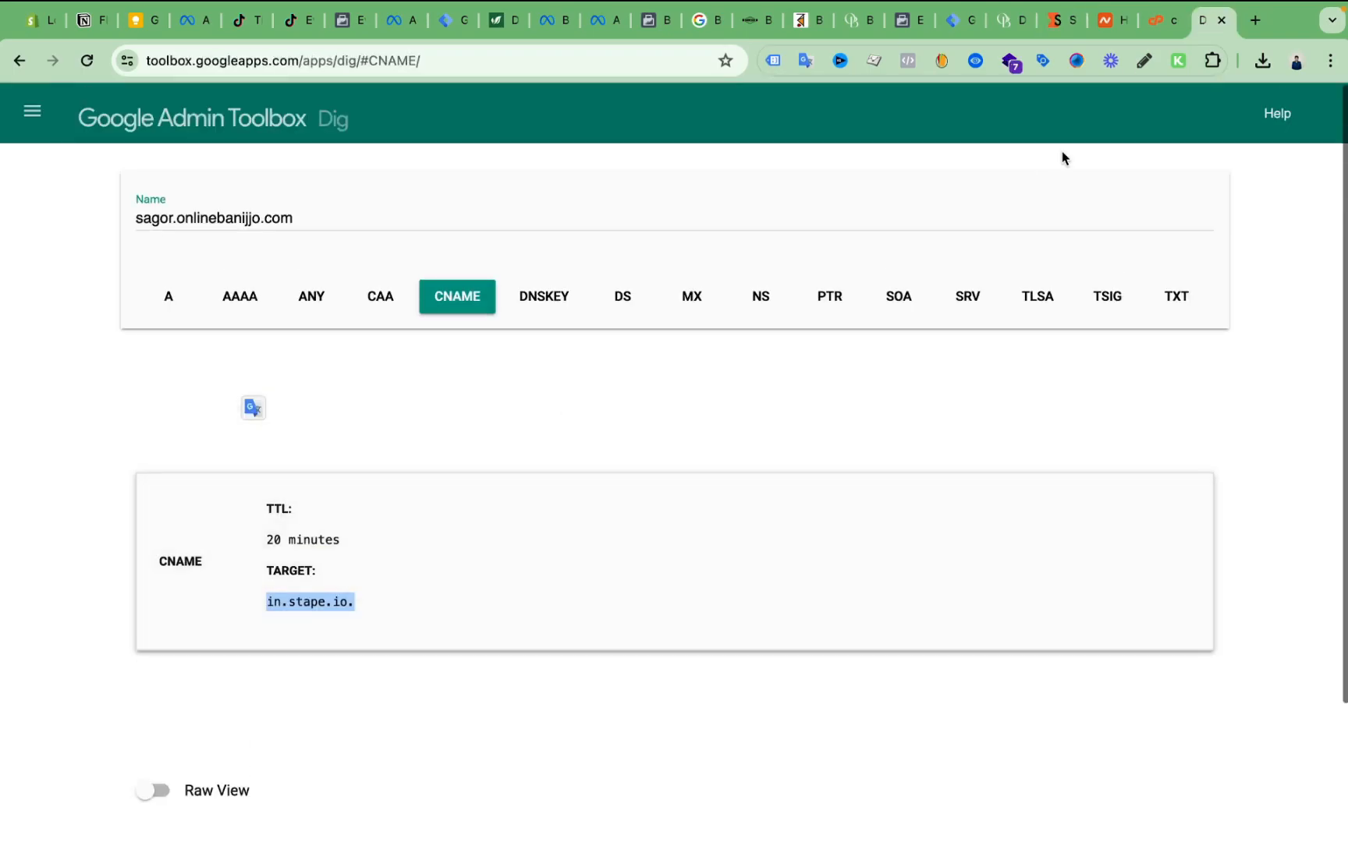
Step: Return to Stape, reload the Online Banijjo container page and check the verification status of sagor.onlinebanijjo.com
click(1062, 22)
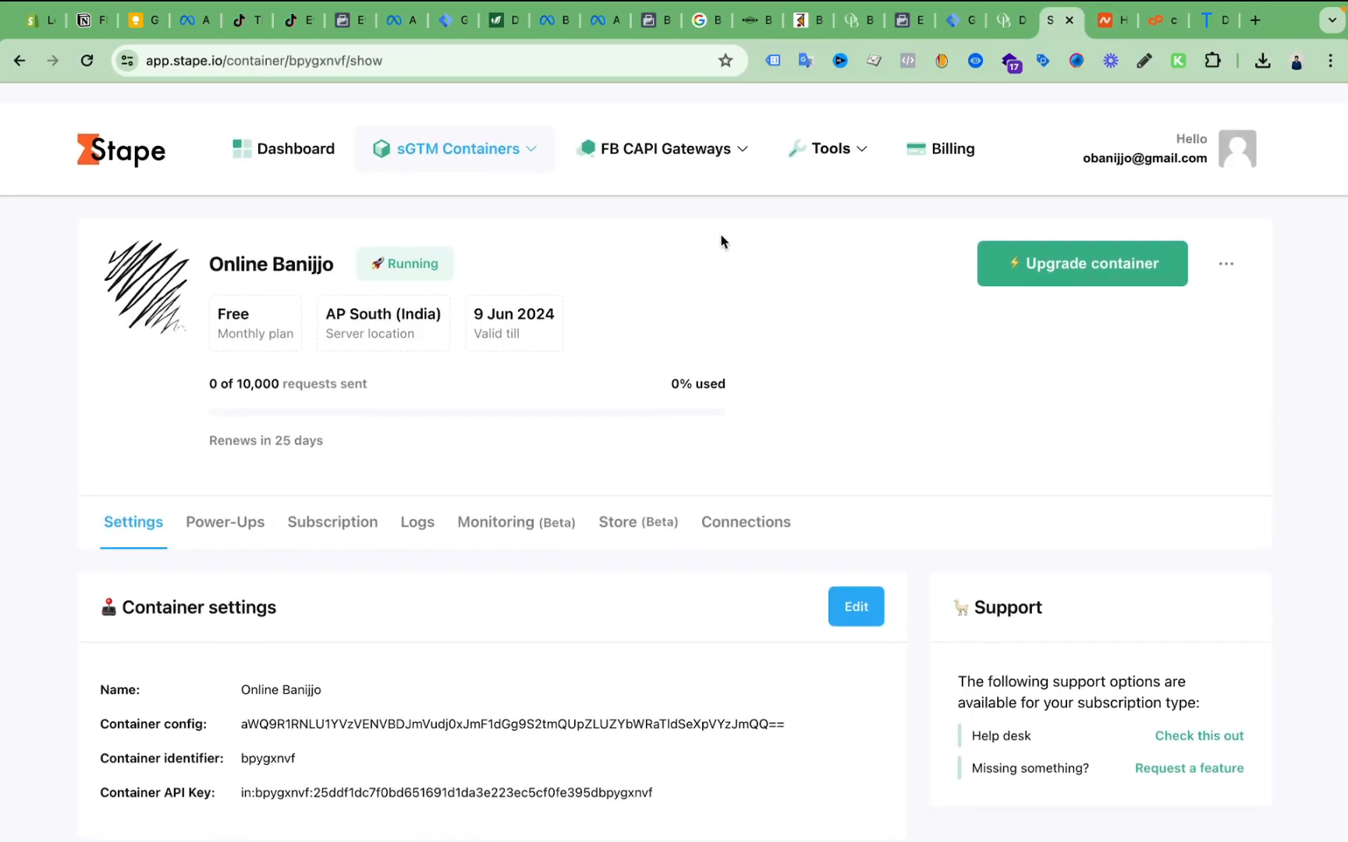
scroll(721, 240, down, 10)
scroll(721, 240, up, 12)
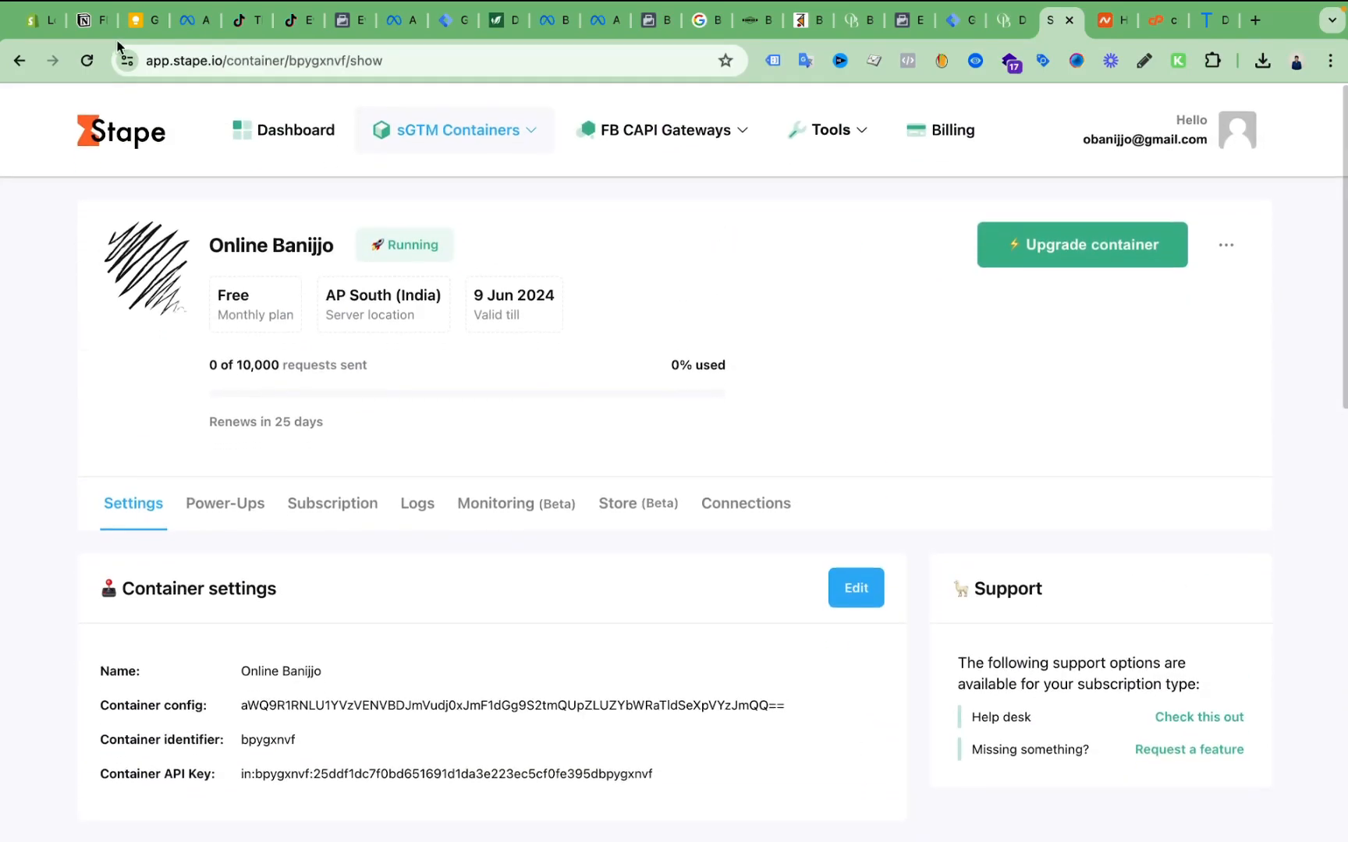
click(86, 60)
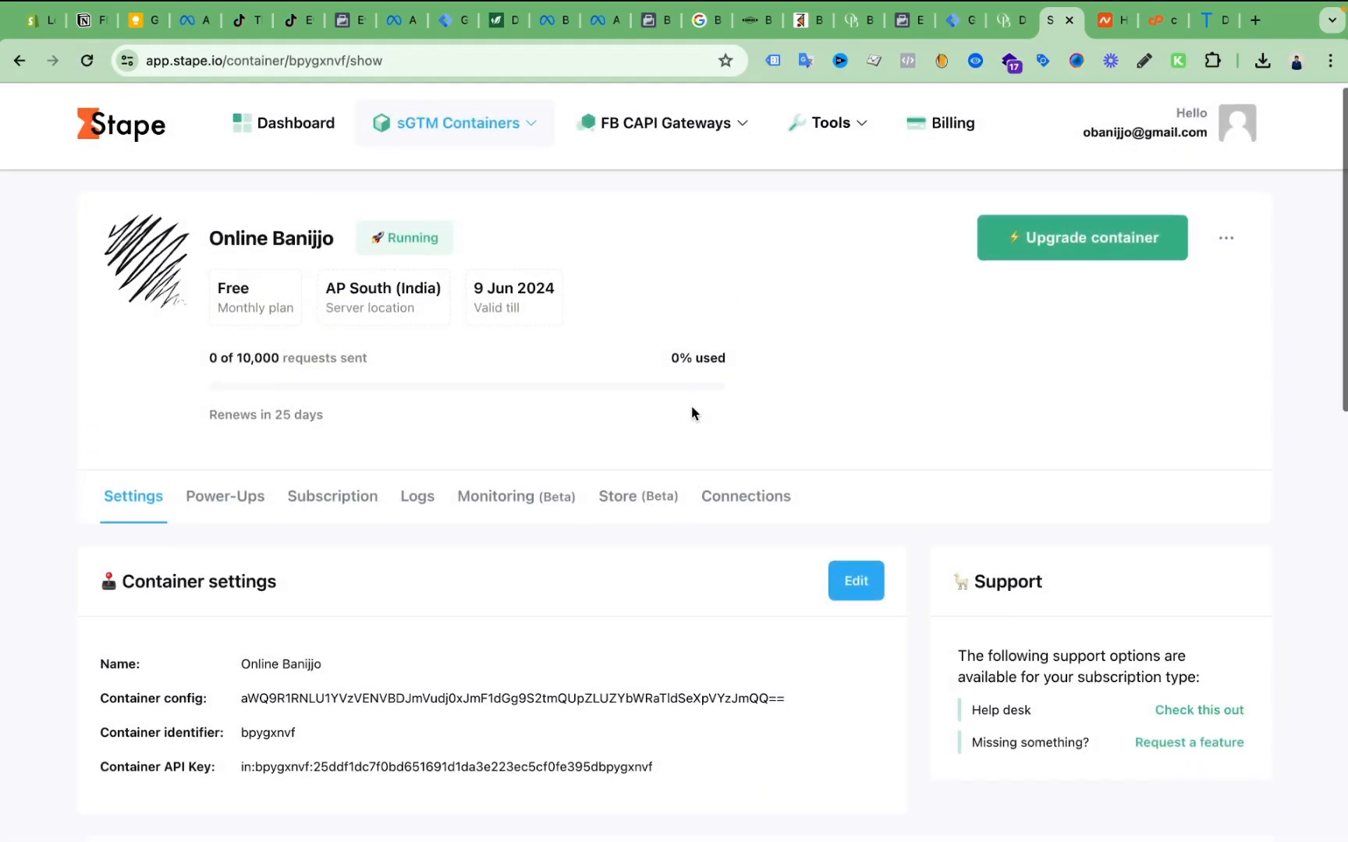
scroll(692, 412, down, 15)
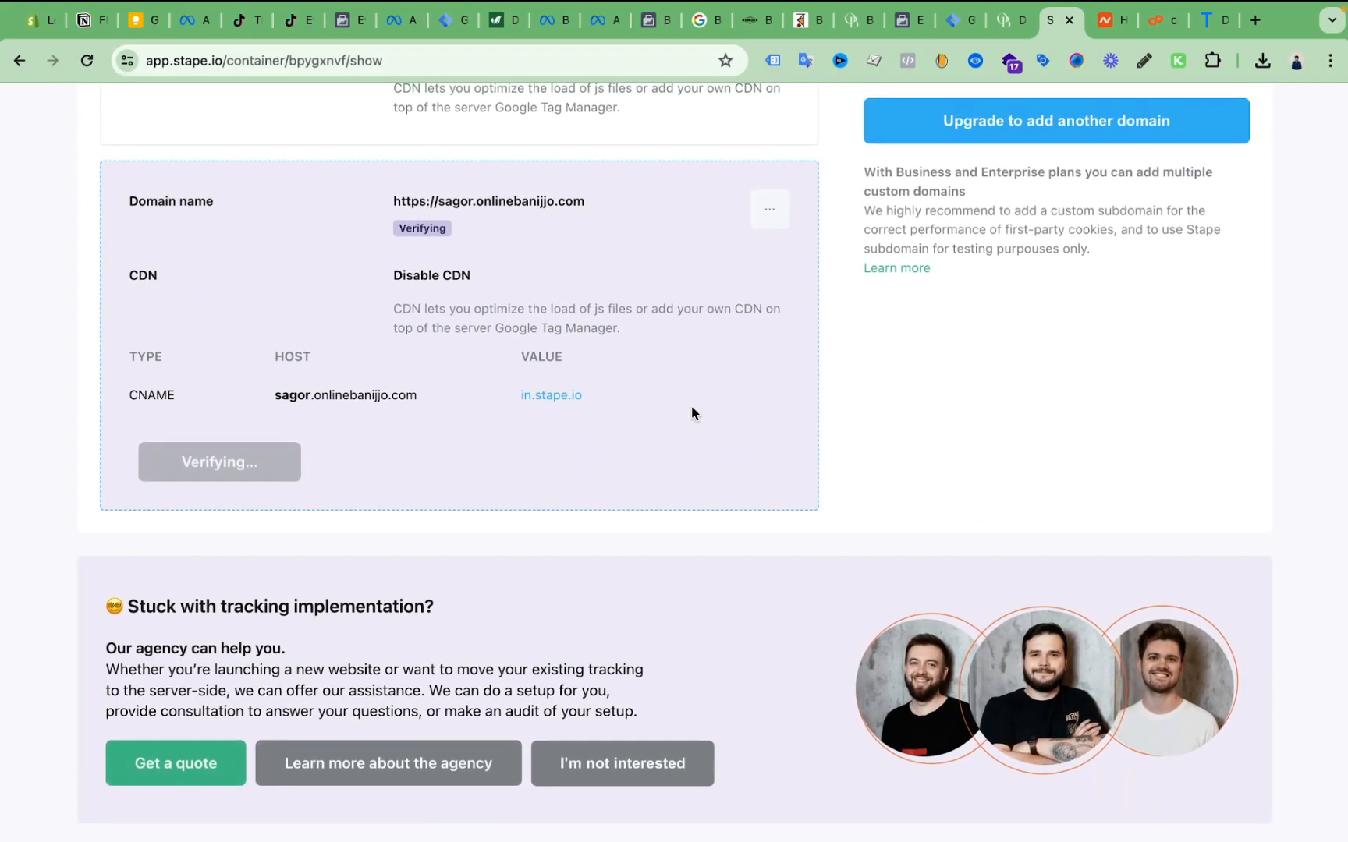
scroll(692, 412, up, 15)
scroll(692, 412, down, 15)
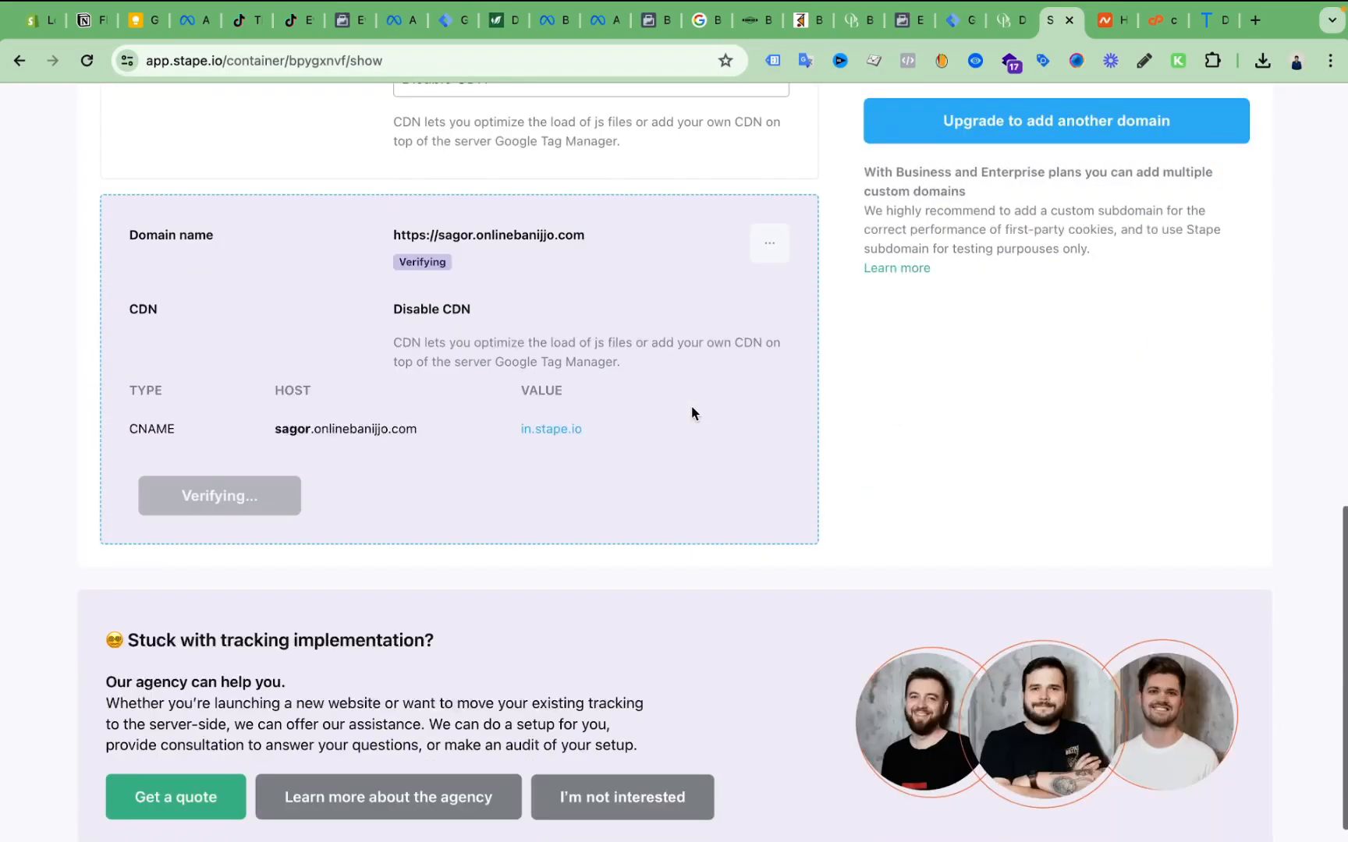